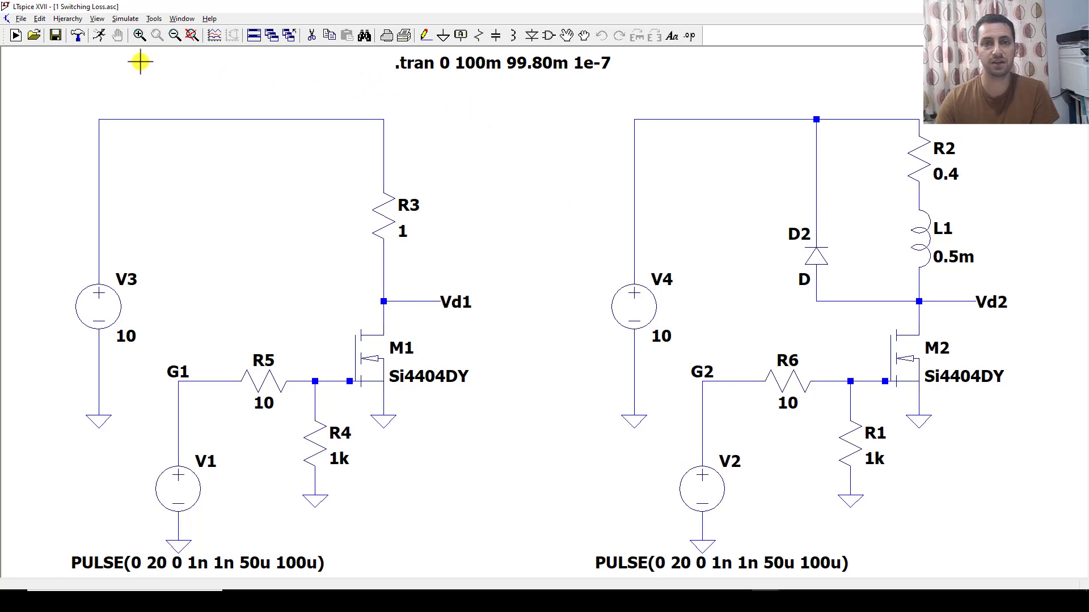
- Run the transient simulation and plot only the first circuit's drain voltage V(vd1), gate drive voltage V(g1) and M1 drain current
{"action": "left_click", "coordinate": [100, 38]}
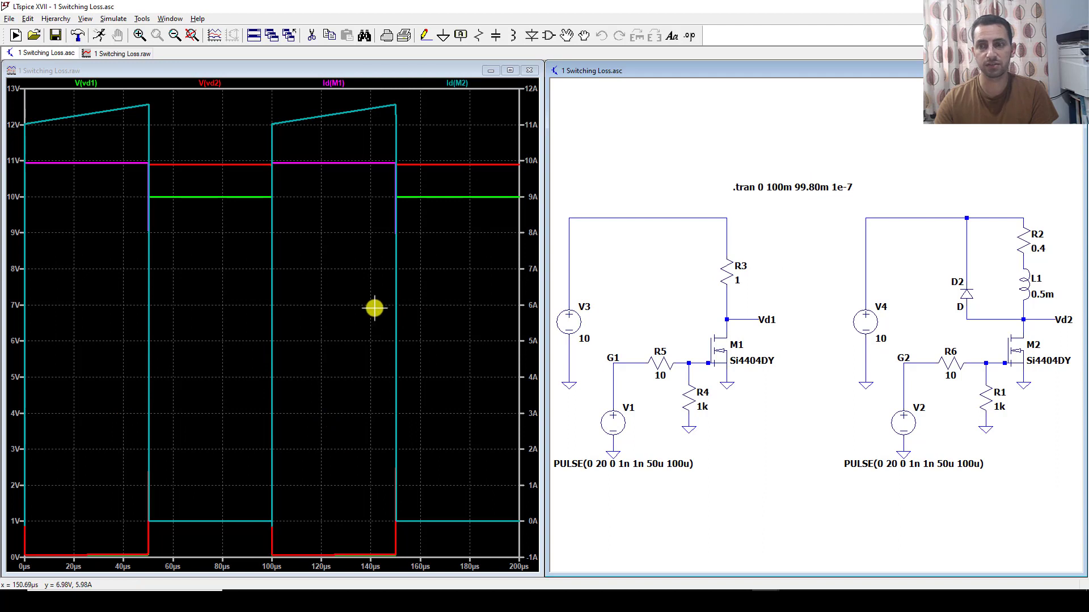
{"action": "left_click", "coordinate": [748, 319]}
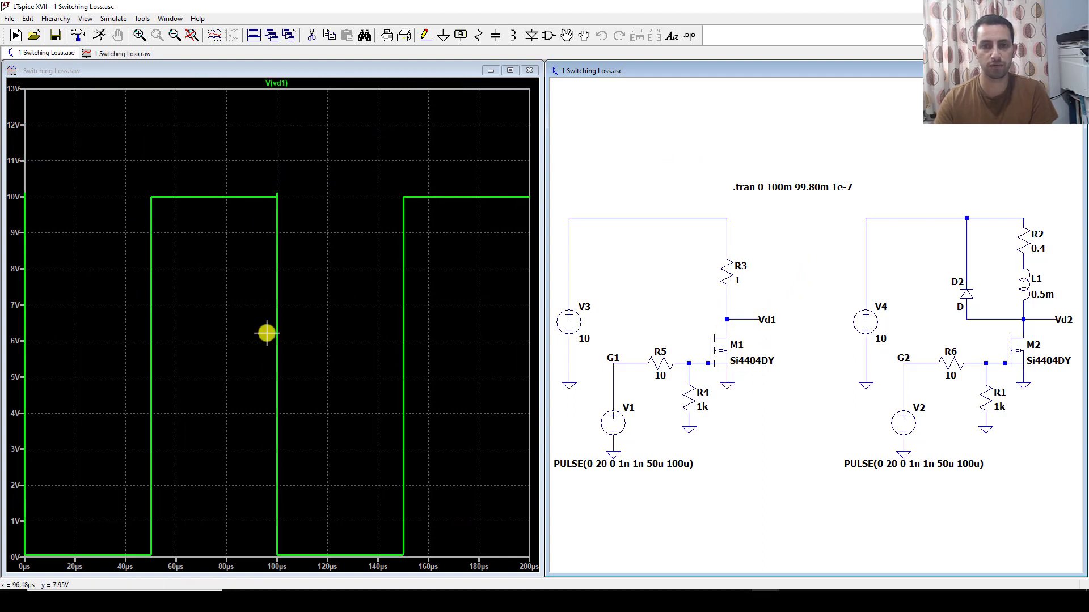
{"action": "left_click", "coordinate": [614, 372]}
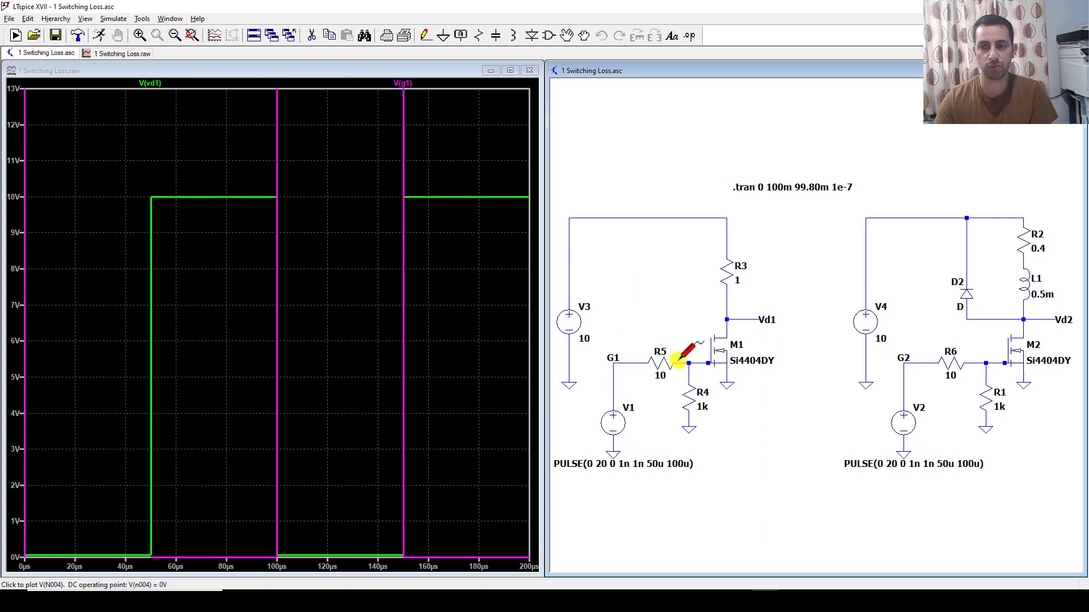
{"action": "left_click", "coordinate": [728, 332]}
- Fit all waveforms in the plot and narrow the time range to M1's turn-on transition, from about 99.990 to 100.020 µs
{"action": "left_click", "coordinate": [176, 127]}
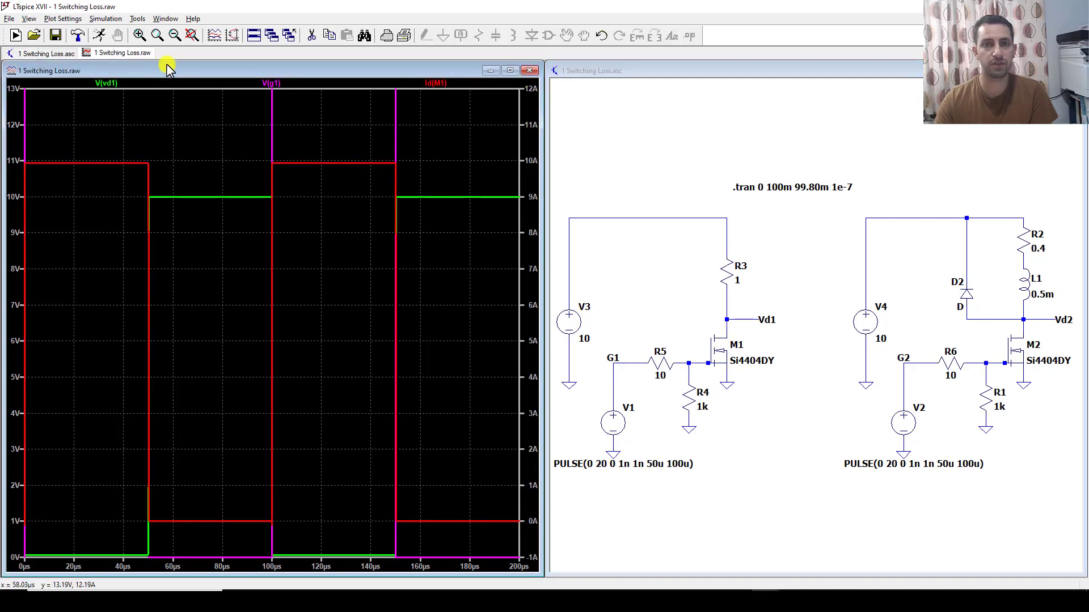
{"action": "left_click", "coordinate": [192, 37]}
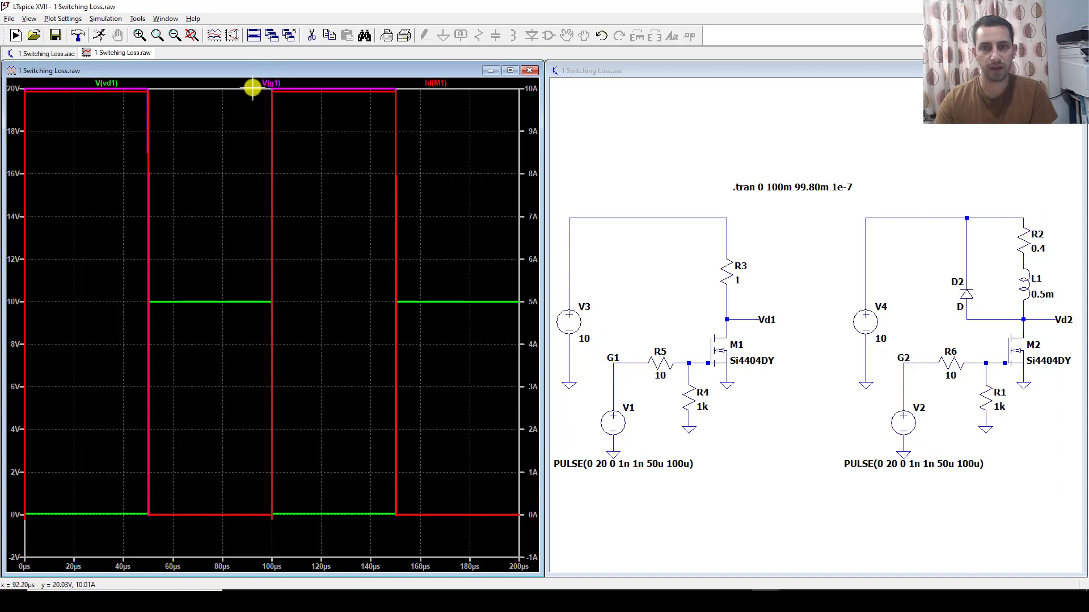
{"action": "left_click_drag", "start_coordinate": [251, 83], "coordinate": [301, 533]}
{"action": "left_click_drag", "start_coordinate": [228, 102], "coordinate": [280, 541]}
{"action": "left_click_drag", "start_coordinate": [207, 113], "coordinate": [268, 539]}
{"action": "left_click_drag", "start_coordinate": [177, 108], "coordinate": [274, 541]}
{"action": "left_click_drag", "start_coordinate": [174, 109], "coordinate": [359, 524]}
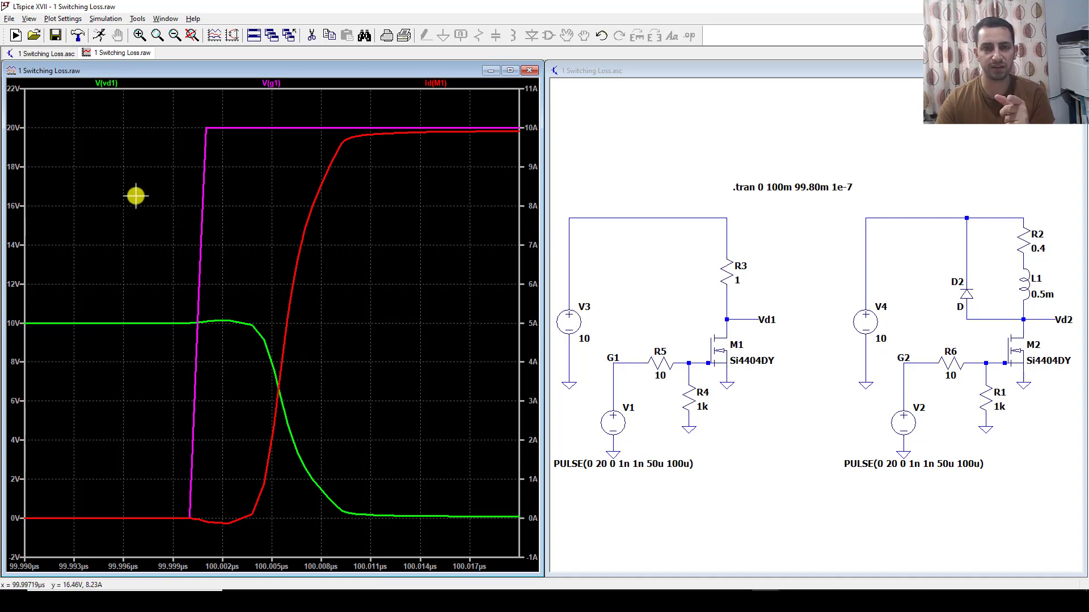
- Set the plot's voltage axis limits to 11 V at the top and -1 V at the bottom
{"action": "right_click", "coordinate": [21, 175]}
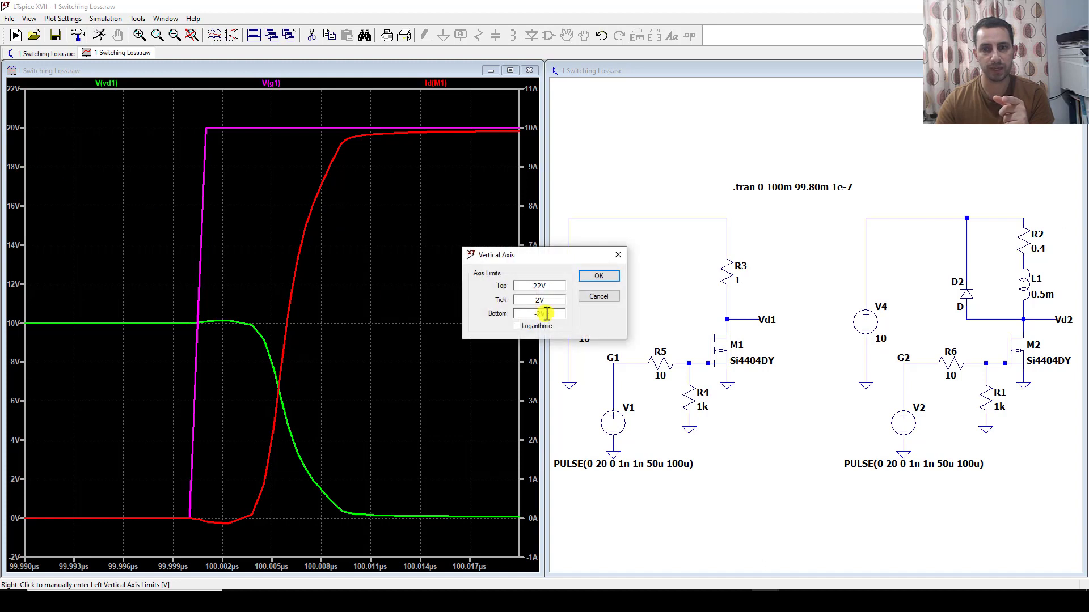
{"action": "type", "text": "11"}
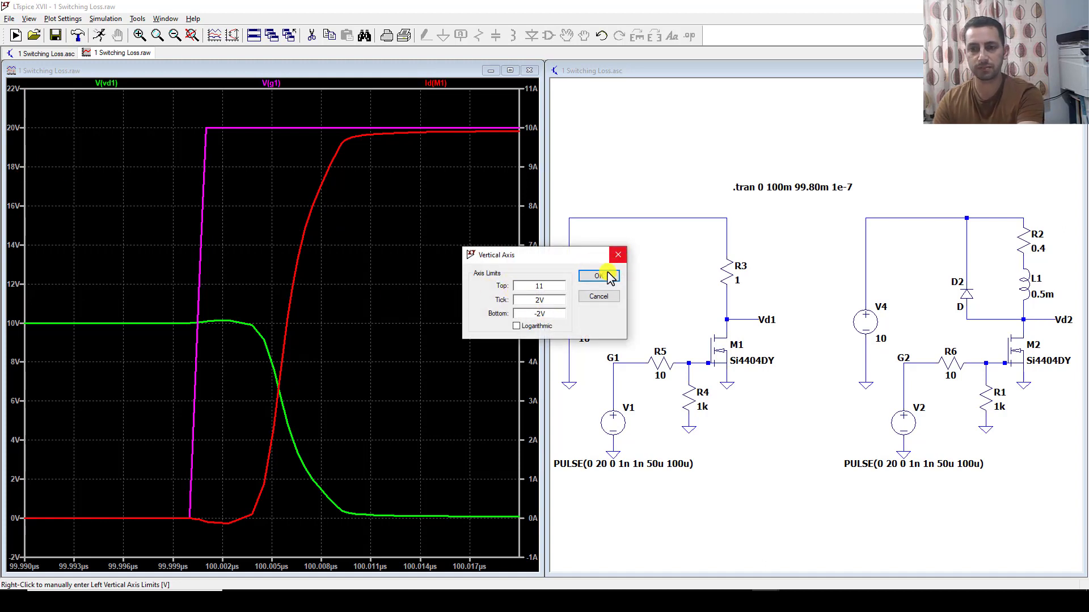
{"action": "left_click", "coordinate": [599, 275]}
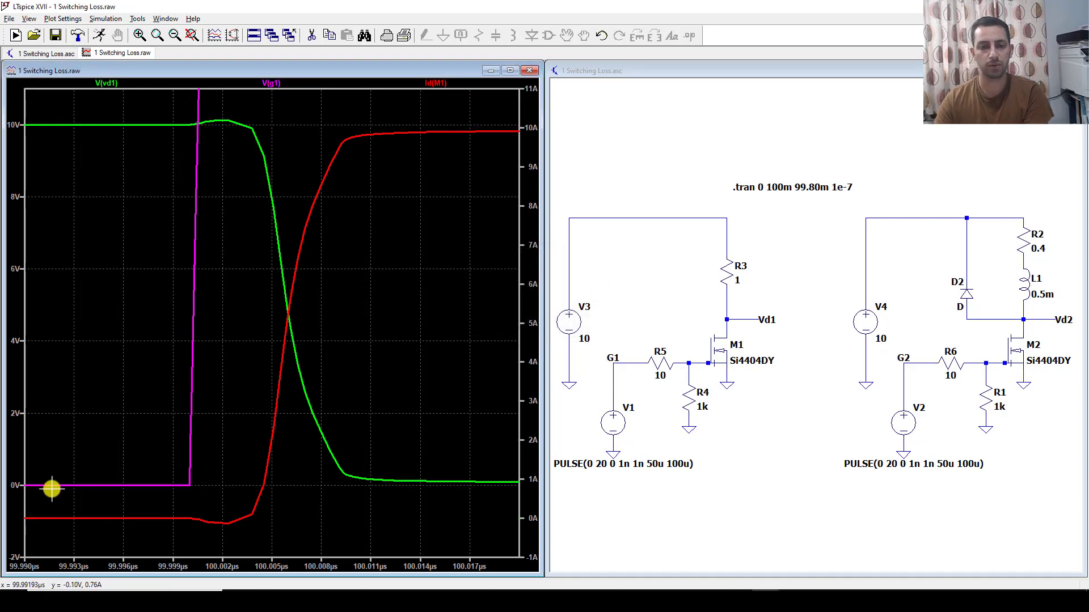
{"action": "right_click", "coordinate": [14, 499]}
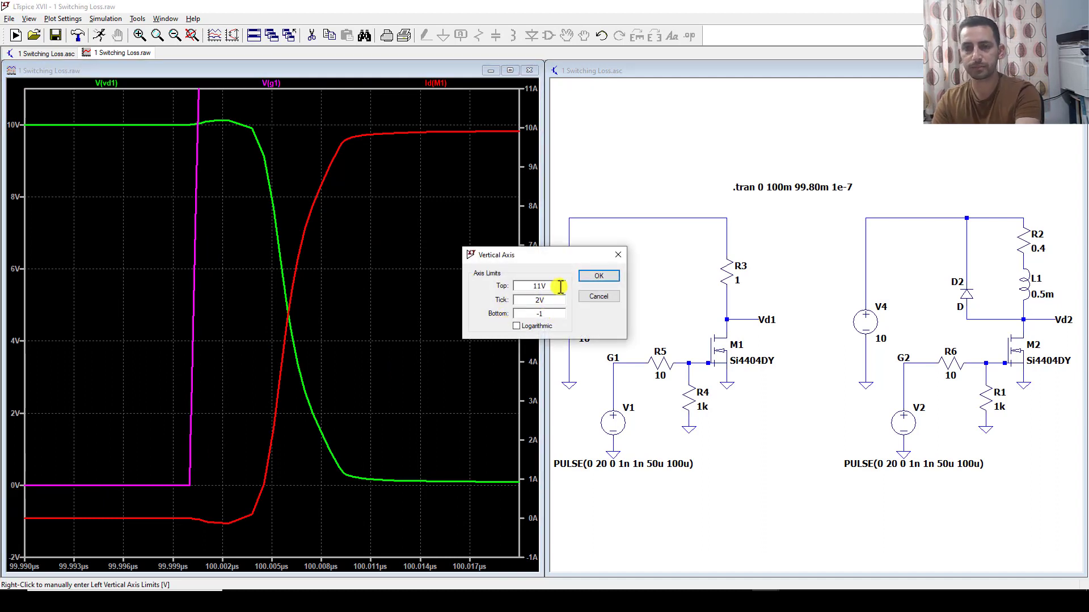
{"action": "left_click", "coordinate": [599, 278]}
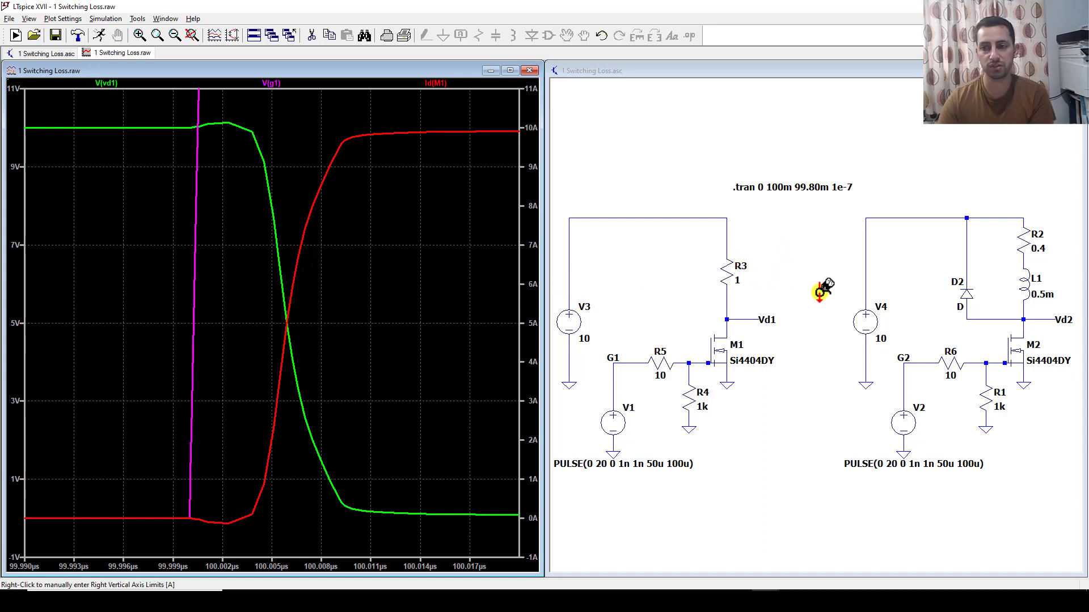
- Plot M1's power dissipation and reduce its trace expression to V(Vd1)*Id(M1)
{"action": "right_click", "coordinate": [796, 394]}
{"action": "left_click", "coordinate": [754, 401]}
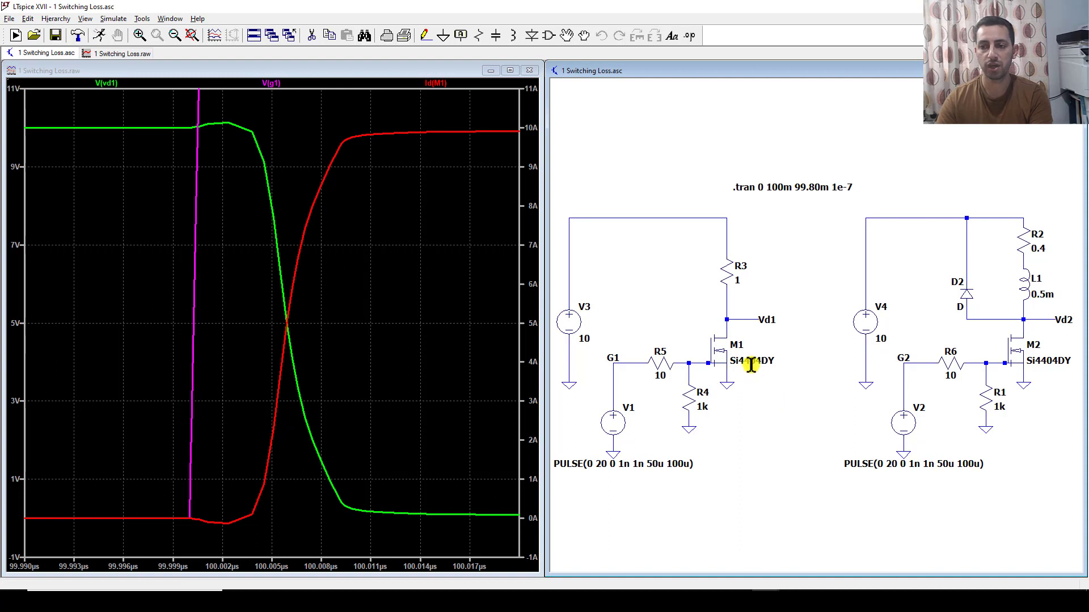
{"action": "key", "text": "alt"}
{"action": "left_click", "coordinate": [721, 357], "text": "alt"}
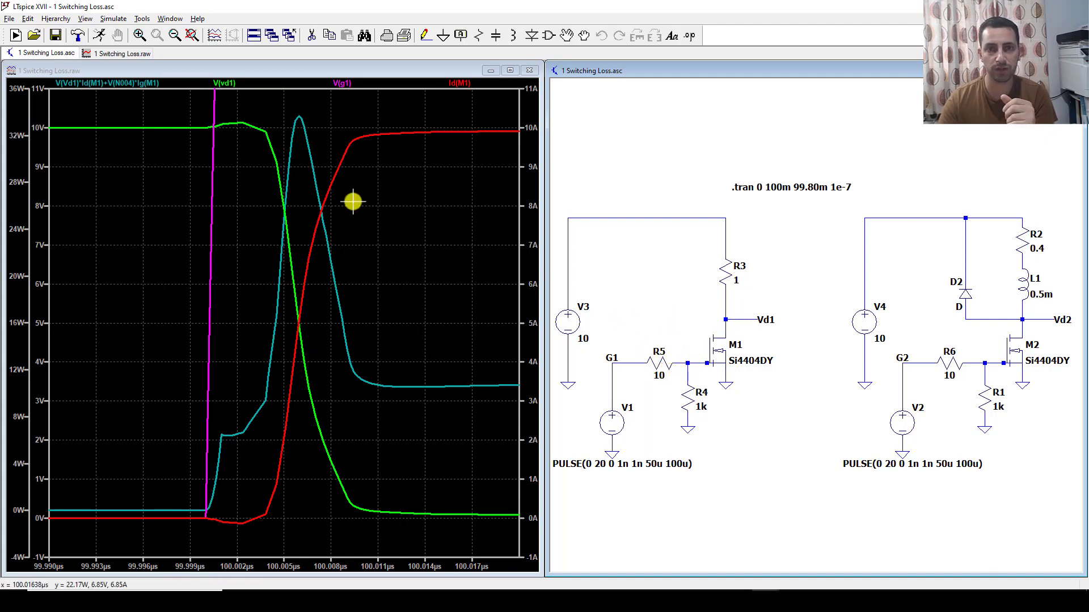
{"action": "right_click", "coordinate": [136, 86]}
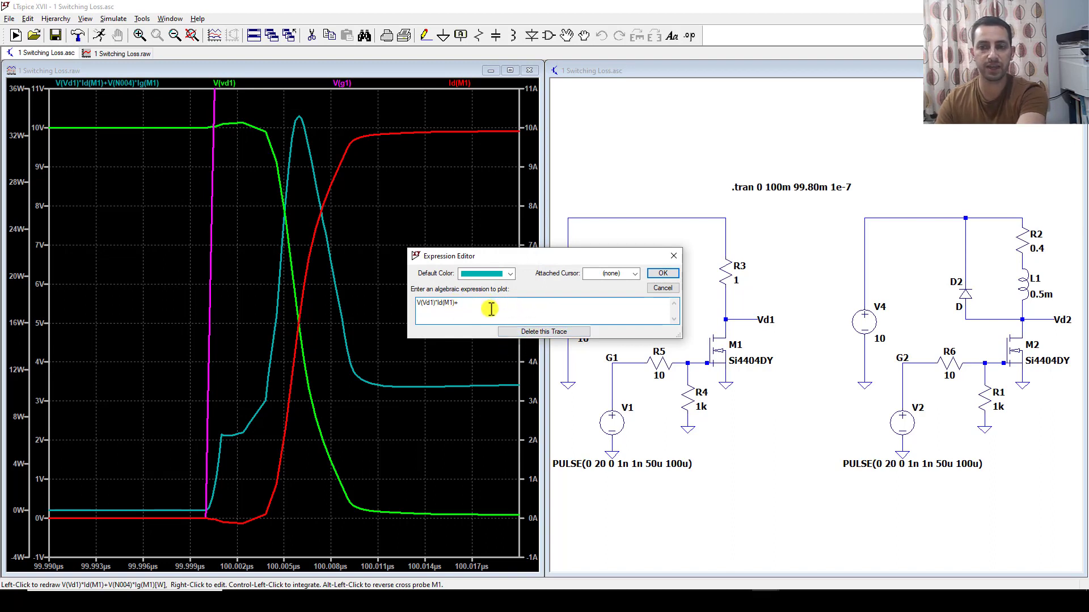
{"action": "left_click", "coordinate": [663, 275]}
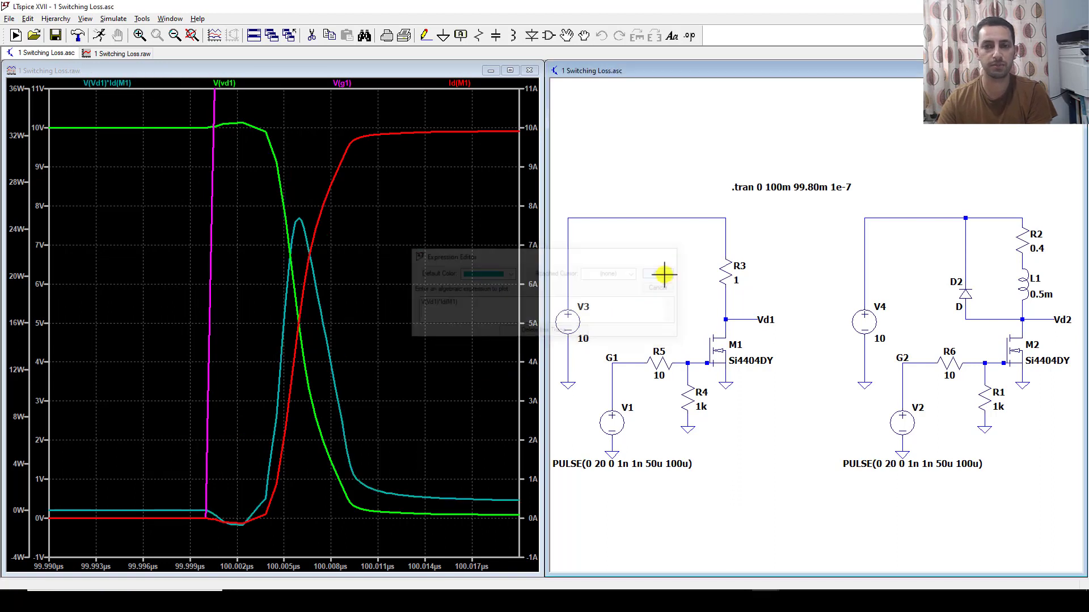
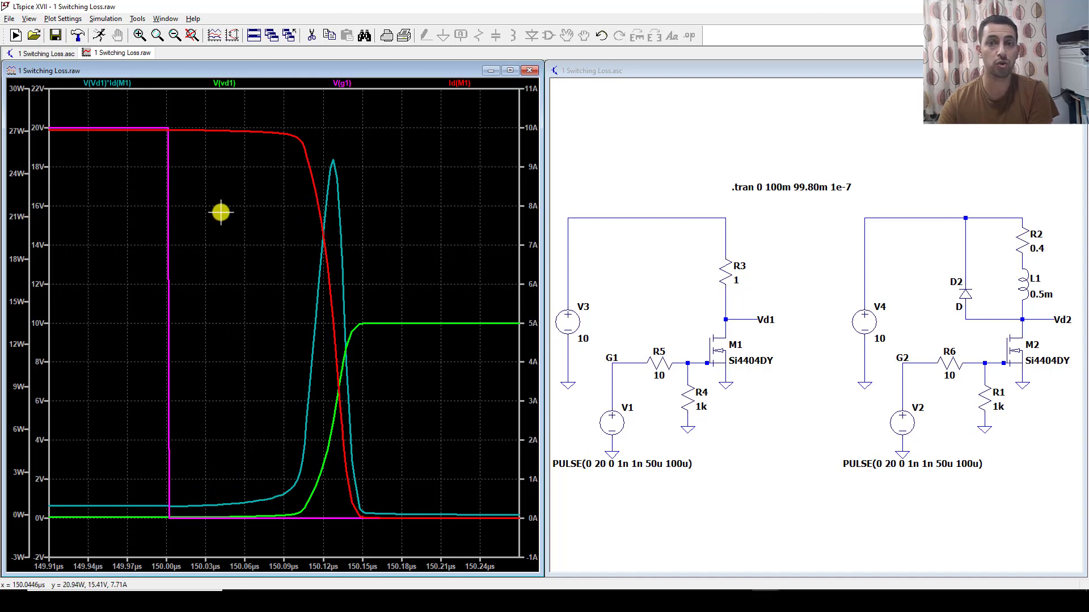
- Narrow the plot to M1's turn-off transition, about 150.06 to 150.18 µs, and set the voltage axis limits to 11 V and -1 V
{"action": "left_click_drag", "start_coordinate": [219, 109], "coordinate": [437, 541]}
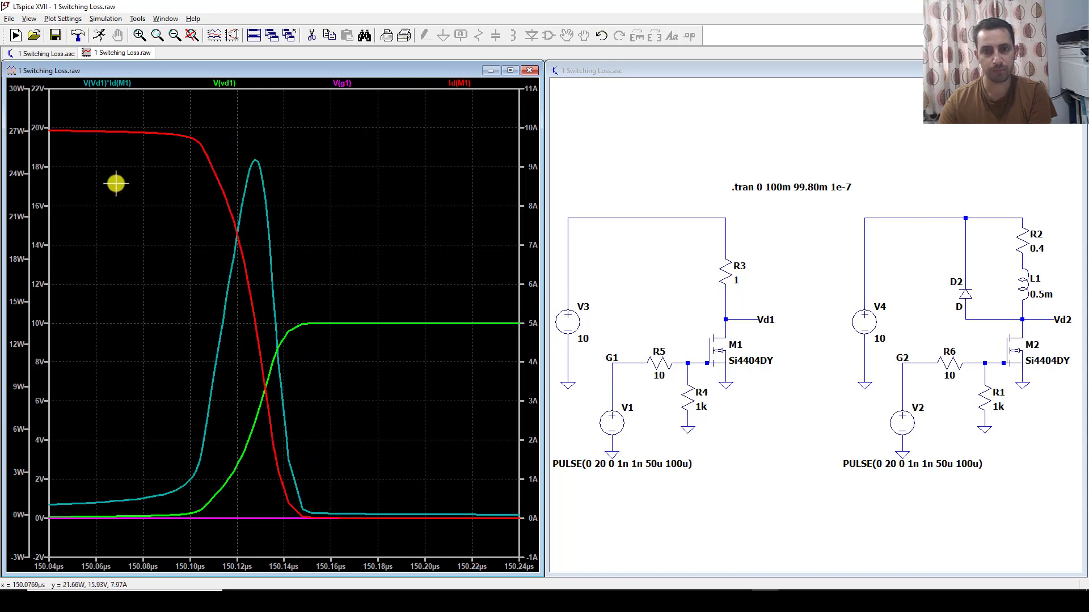
{"action": "left_click_drag", "start_coordinate": [104, 110], "coordinate": [365, 530]}
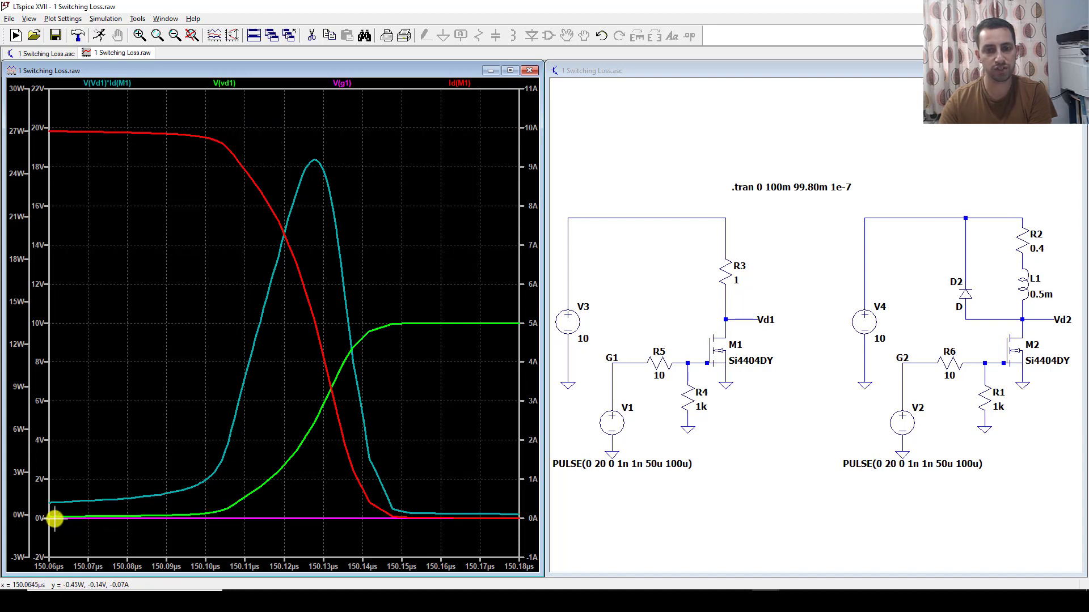
{"action": "right_click", "coordinate": [40, 318]}
{"action": "type", "text": "11"}
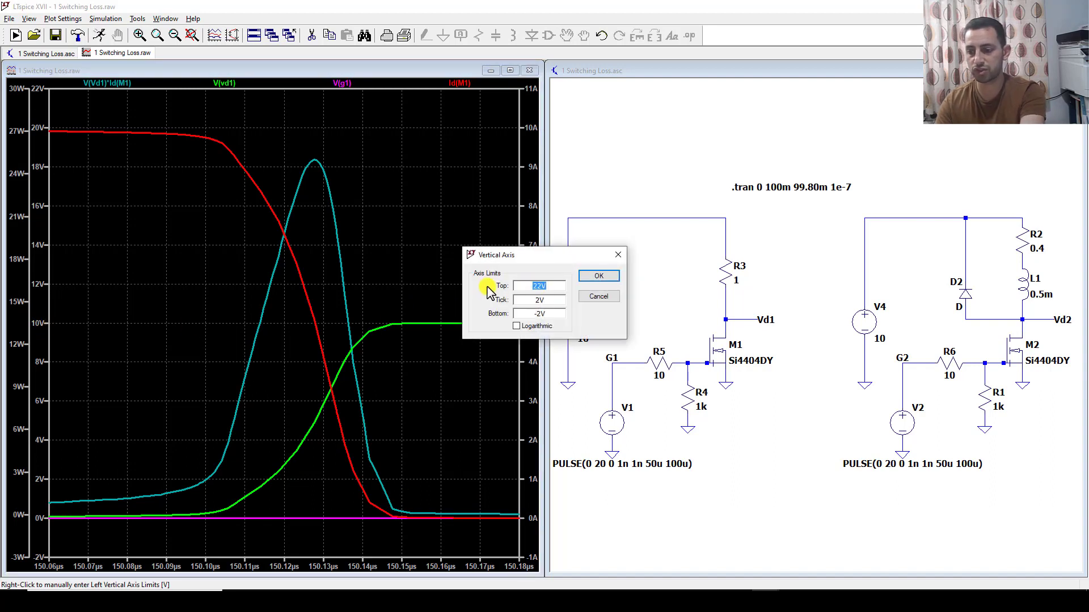
{"action": "left_click_drag", "start_coordinate": [555, 314], "coordinate": [511, 321]}
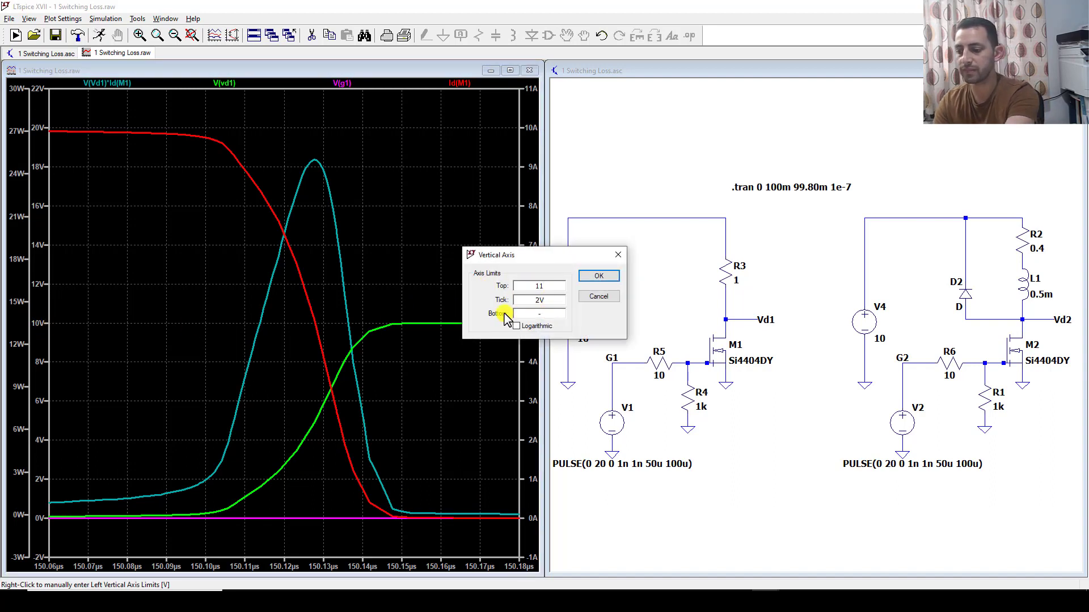
{"action": "left_click", "coordinate": [596, 276]}
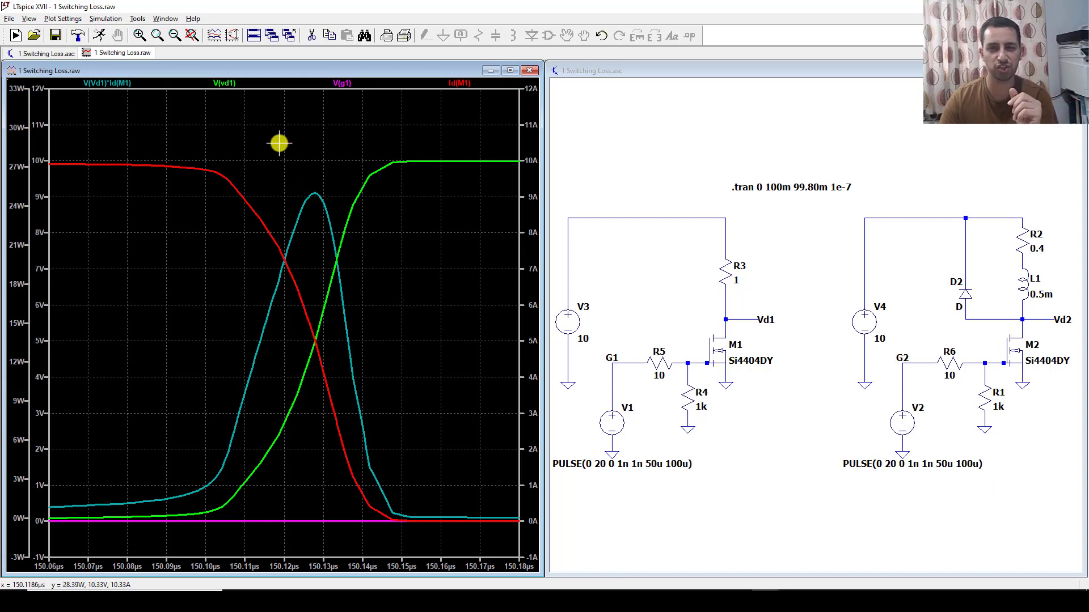
- Integrate the V(Vd1)*Id(M1) power trace over the turn-off interval to read its average and energy
{"action": "left_click", "coordinate": [122, 86], "text": "ctrl"}
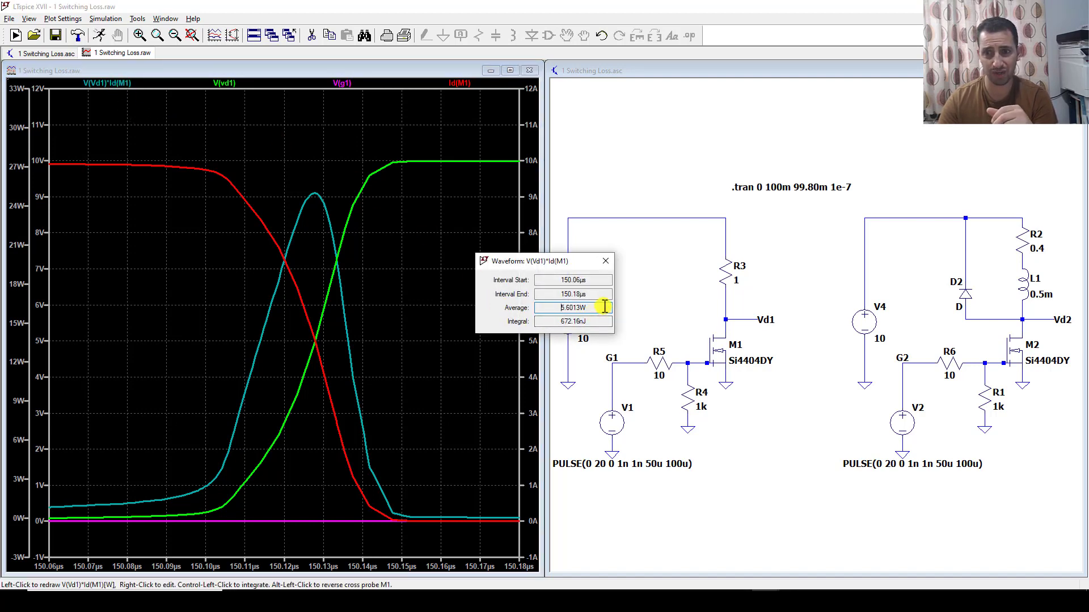
{"action": "left_click", "coordinate": [605, 263]}
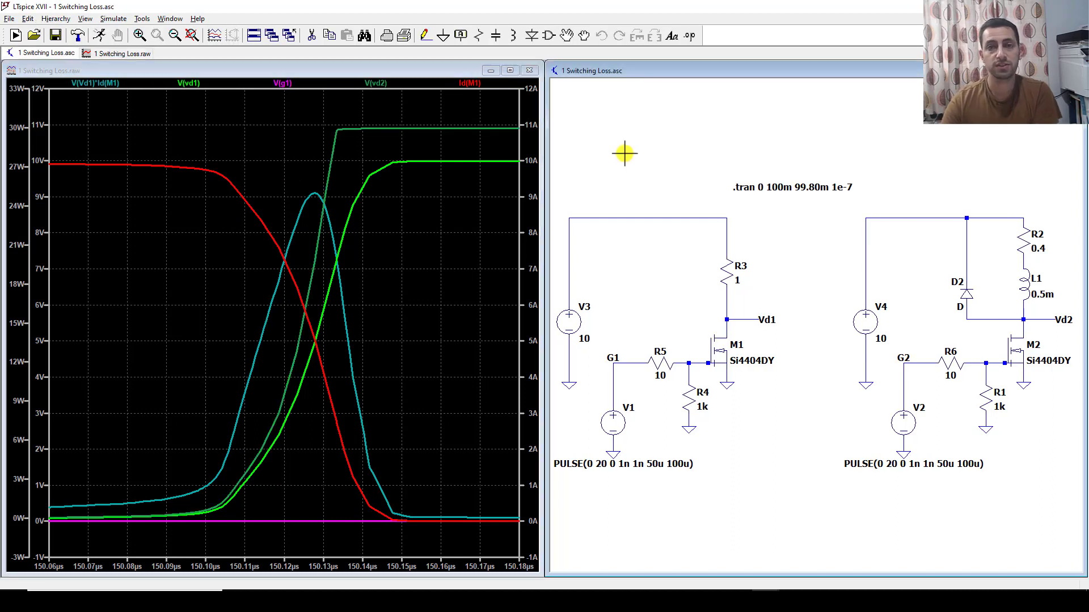
- Replace the plotted traces with the second circuit's drain voltage V(vd2), M2 drain current and gate drive voltage V(g2)
{"action": "left_click", "coordinate": [1042, 320]}
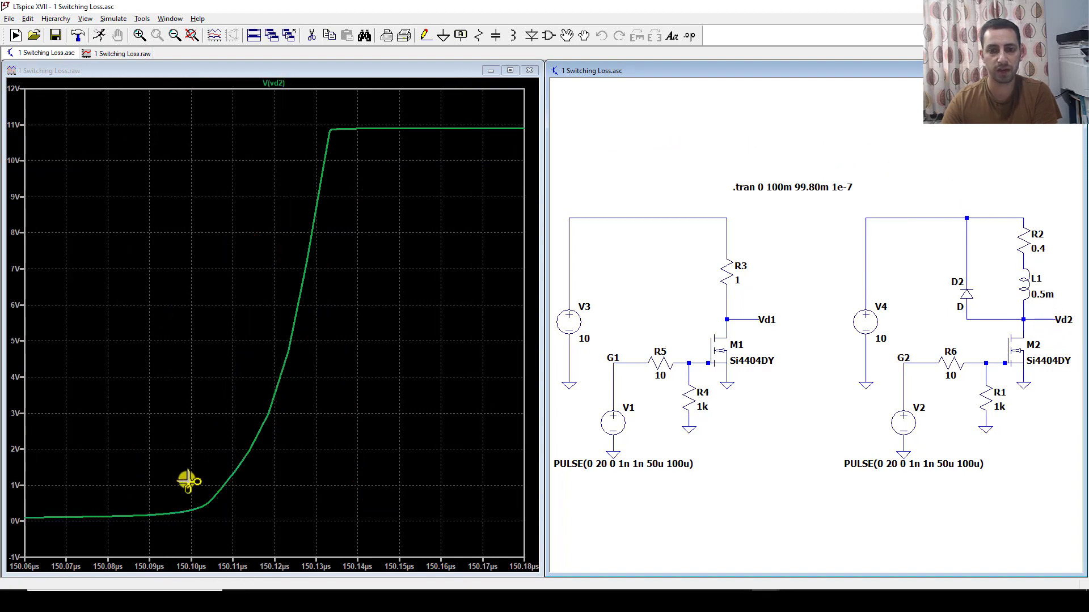
{"action": "left_click", "coordinate": [1023, 326]}
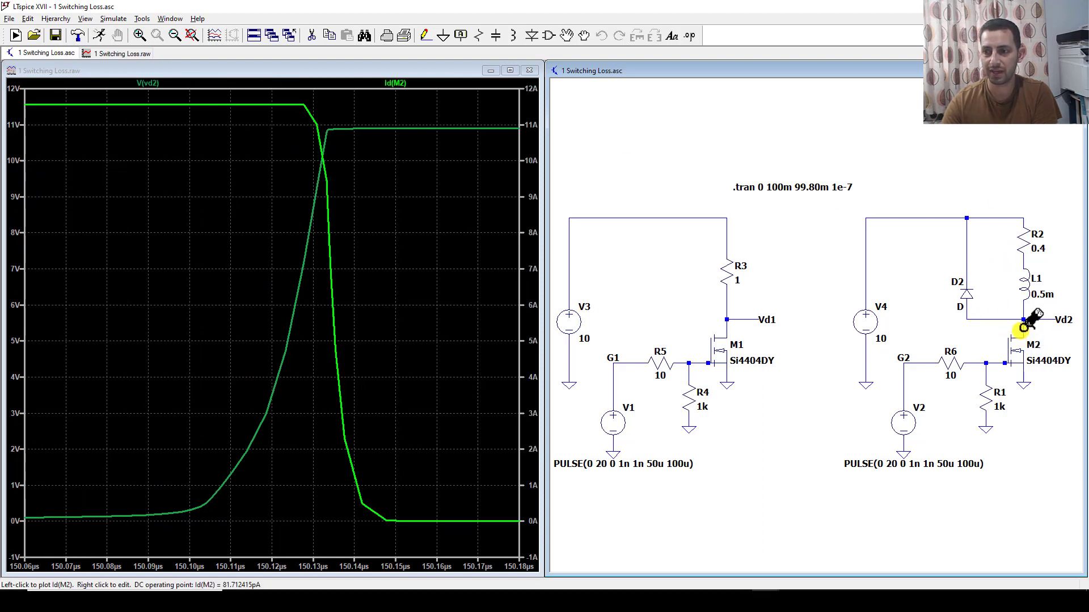
{"action": "left_click", "coordinate": [914, 366]}
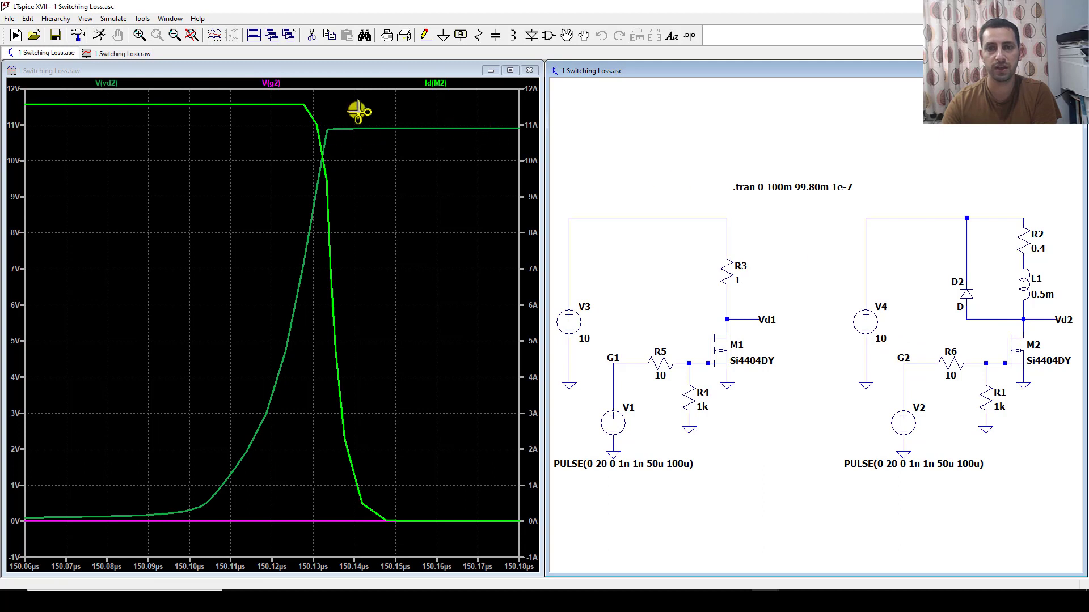
- Fit the second circuit's waveforms and narrow the time range to M2's turn-on transition, from about 100.0024 to 100.0104 µs
{"action": "left_click", "coordinate": [206, 129]}
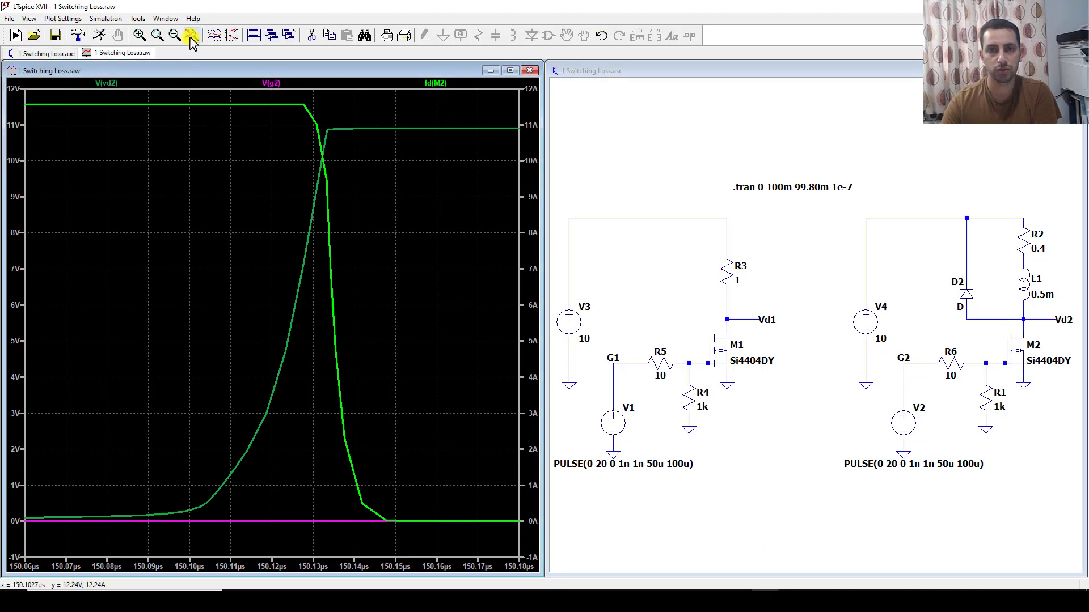
{"action": "left_click", "coordinate": [192, 36]}
{"action": "mouse_move", "coordinate": [253, 102]}
{"action": "left_mouse_down"}
{"action": "mouse_move", "coordinate": [284, 260]}
{"action": "mouse_move", "coordinate": [302, 537]}
{"action": "left_mouse_up"}
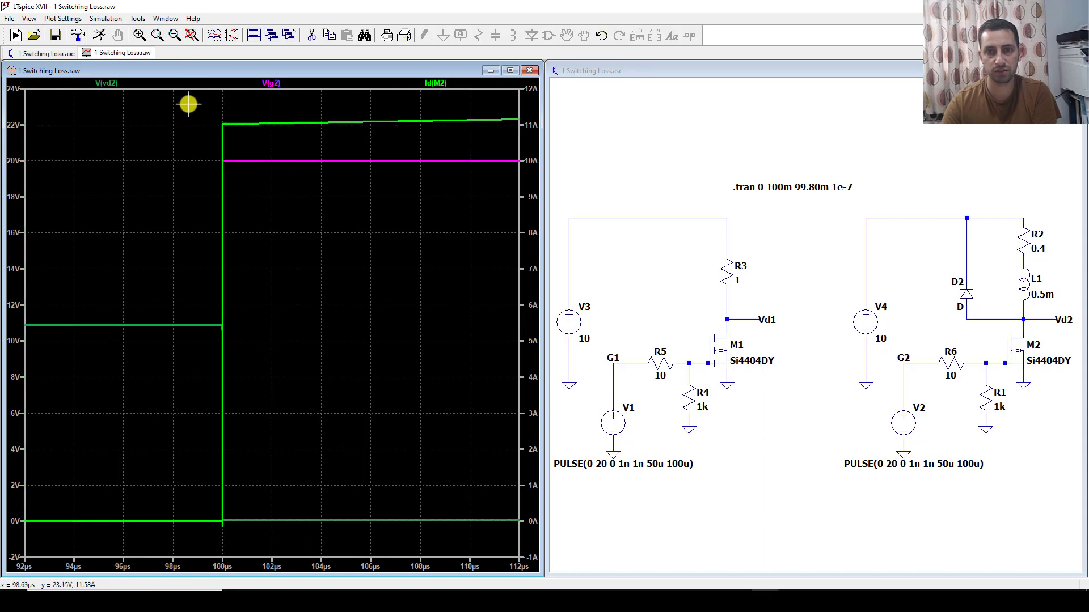
{"action": "left_click_drag", "start_coordinate": [187, 104], "coordinate": [249, 541]}
{"action": "left_click_drag", "start_coordinate": [248, 97], "coordinate": [363, 552]}
{"action": "left_click_drag", "start_coordinate": [168, 103], "coordinate": [286, 542]}
{"action": "left_click_drag", "start_coordinate": [172, 108], "coordinate": [348, 525]}
{"action": "left_click_drag", "start_coordinate": [172, 102], "coordinate": [374, 539]}
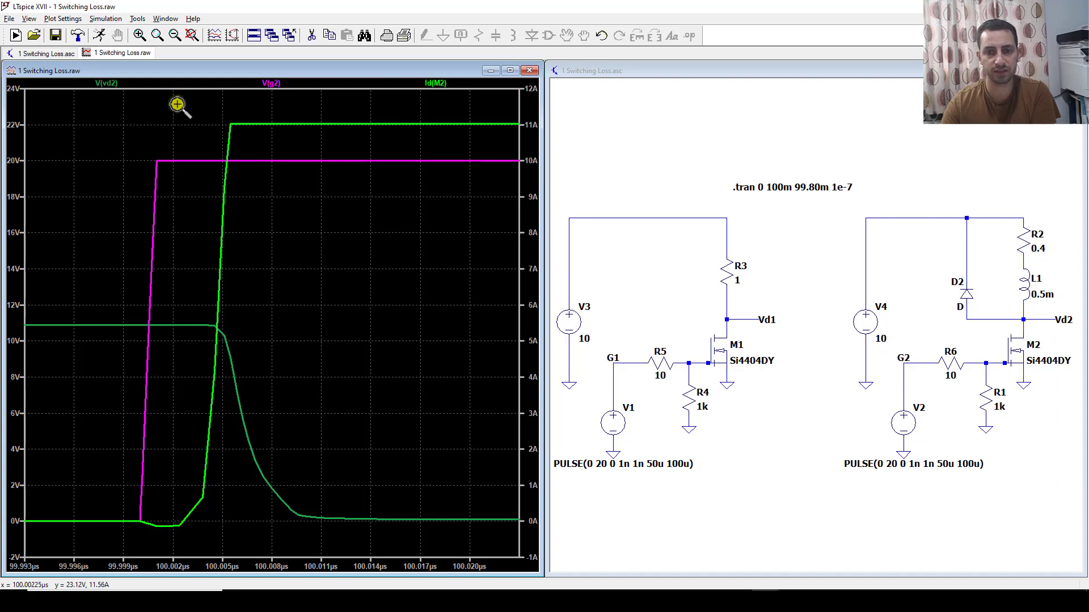
{"action": "left_click_drag", "start_coordinate": [178, 105], "coordinate": [344, 546]}
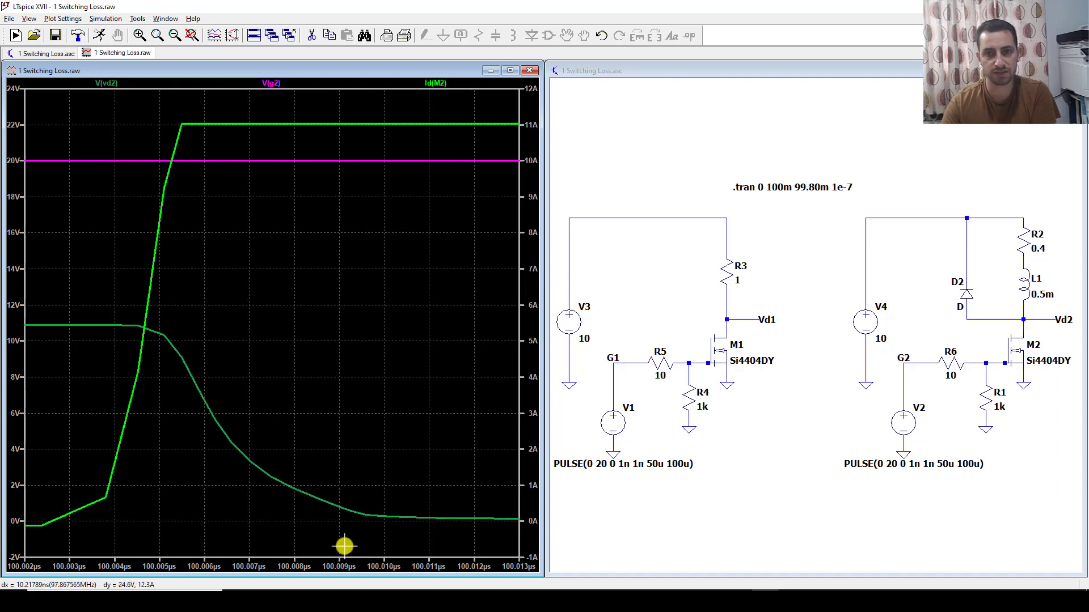
{"action": "left_click_drag", "start_coordinate": [43, 107], "coordinate": [401, 548]}
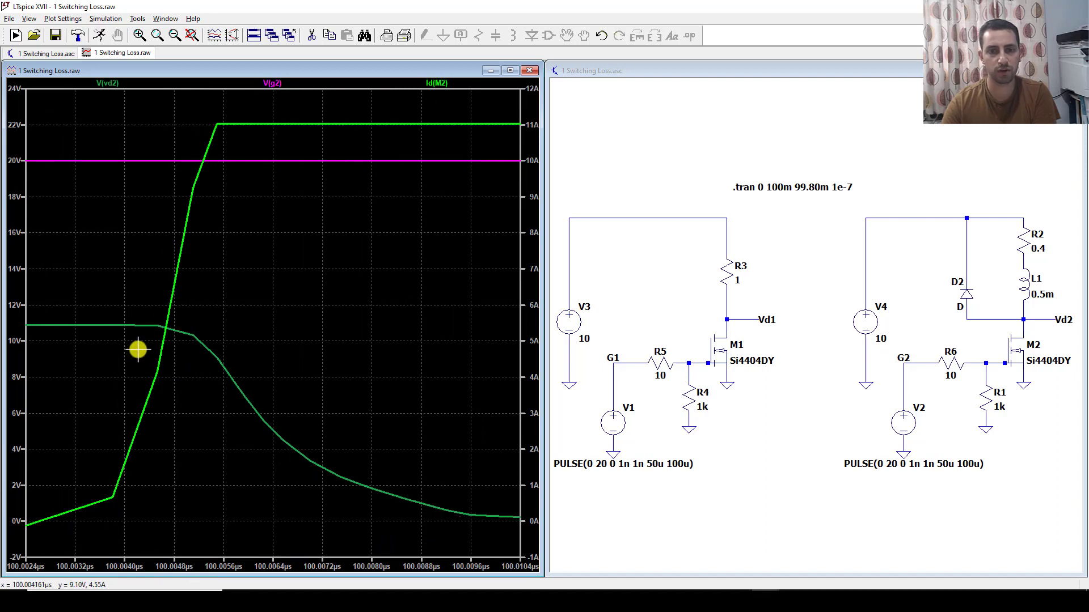
- Set the voltage axis limits for the M2 turn-on plot to 12 V at the top and -1 V at the bottom
{"action": "right_click", "coordinate": [15, 281]}
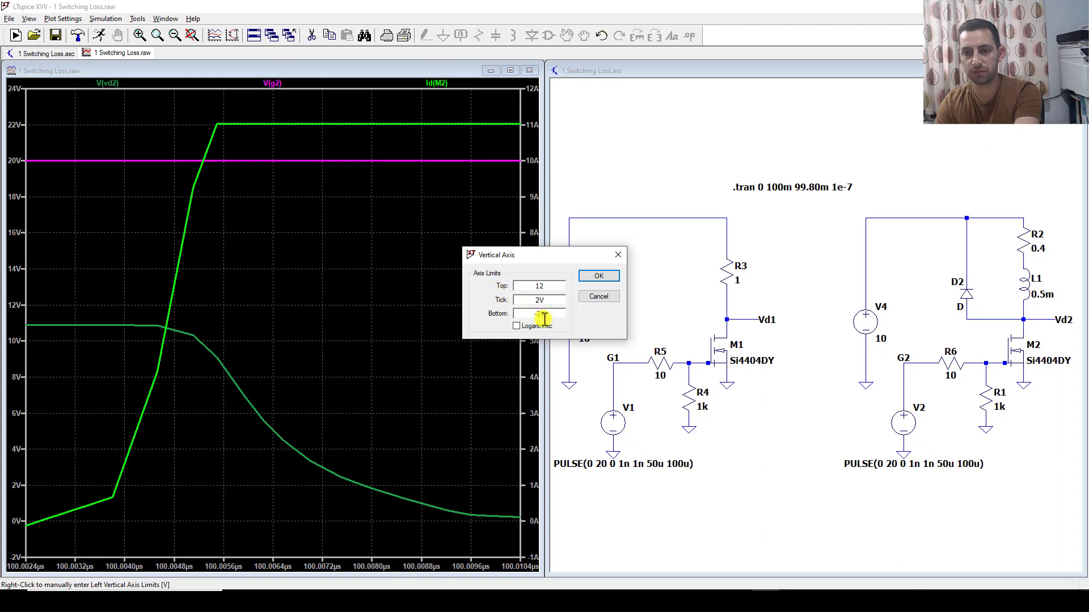
{"action": "type", "text": "1"}
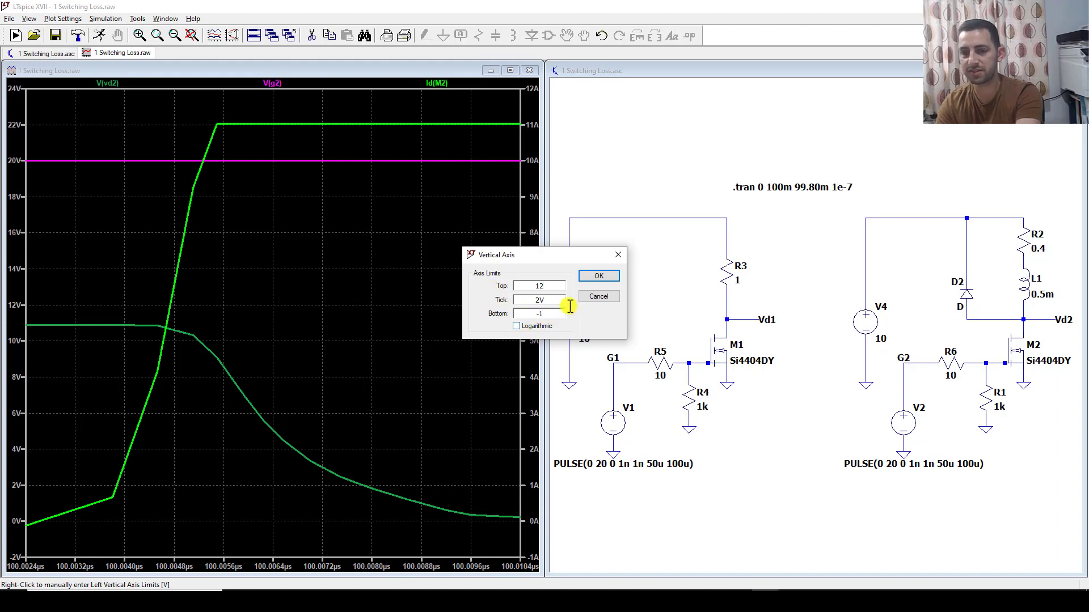
{"action": "left_click", "coordinate": [599, 275]}
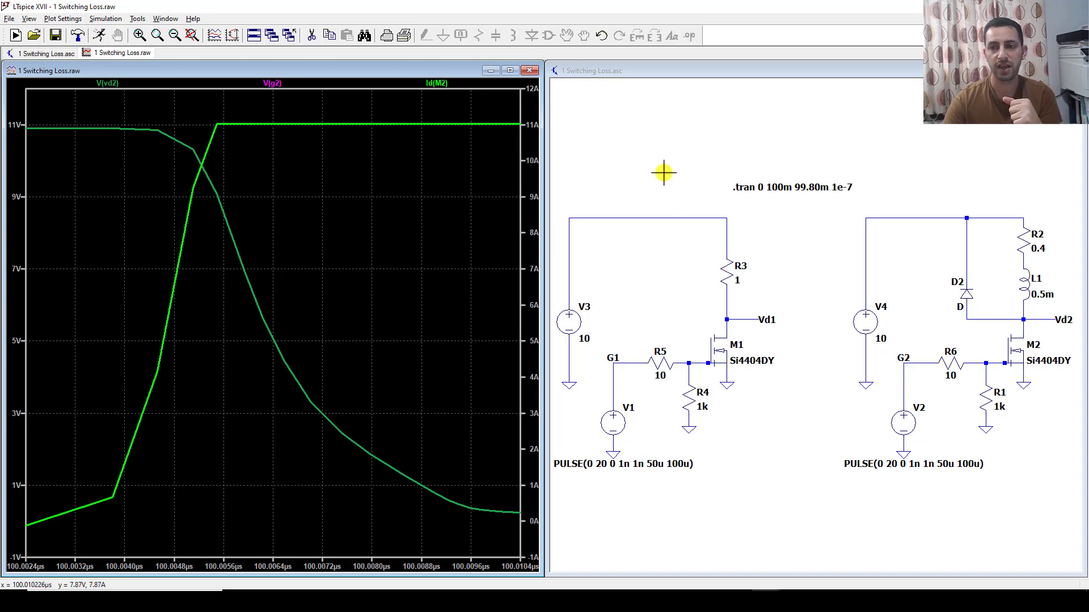
{"action": "left_click", "coordinate": [720, 194]}
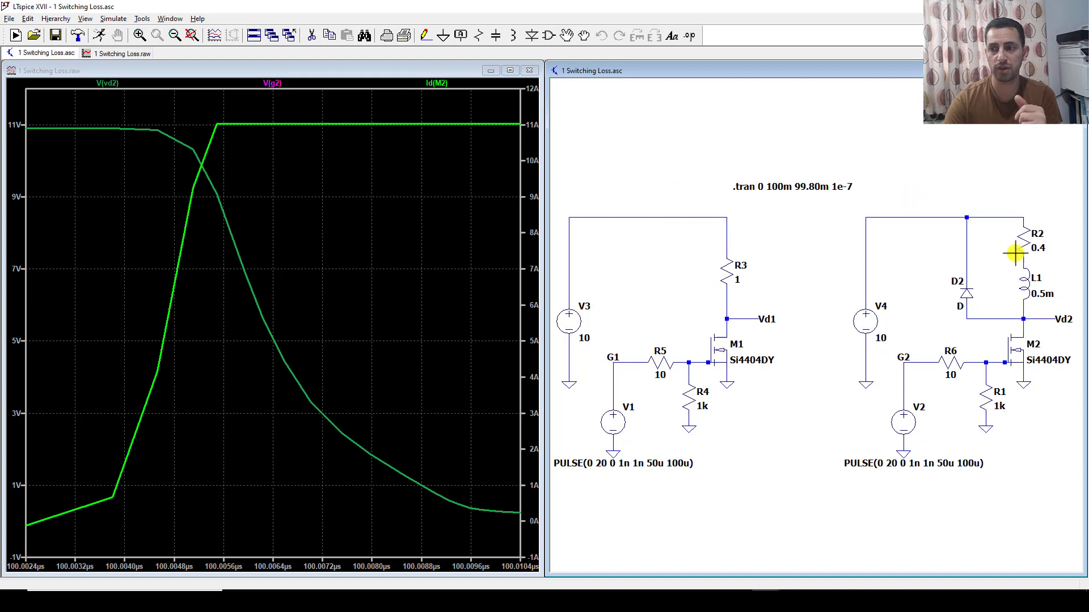
- Plot M2's power dissipation and reduce its expression to V(Vd2)*Id(M2), removing the gate power term
{"action": "key", "text": "alt"}
{"action": "left_click", "coordinate": [1021, 357], "text": "alt"}
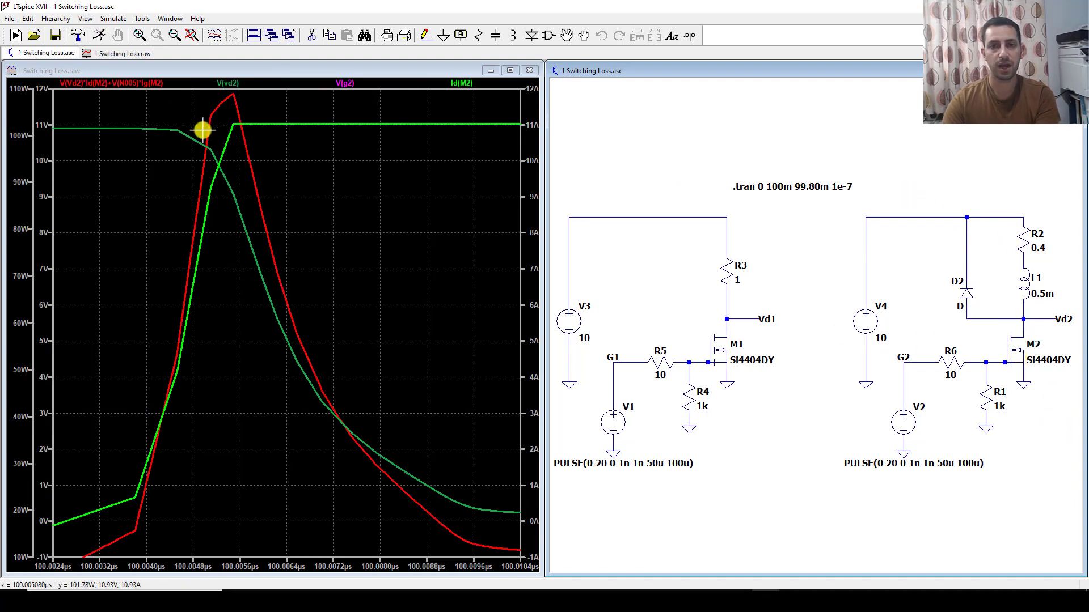
{"action": "left_click", "coordinate": [131, 84]}
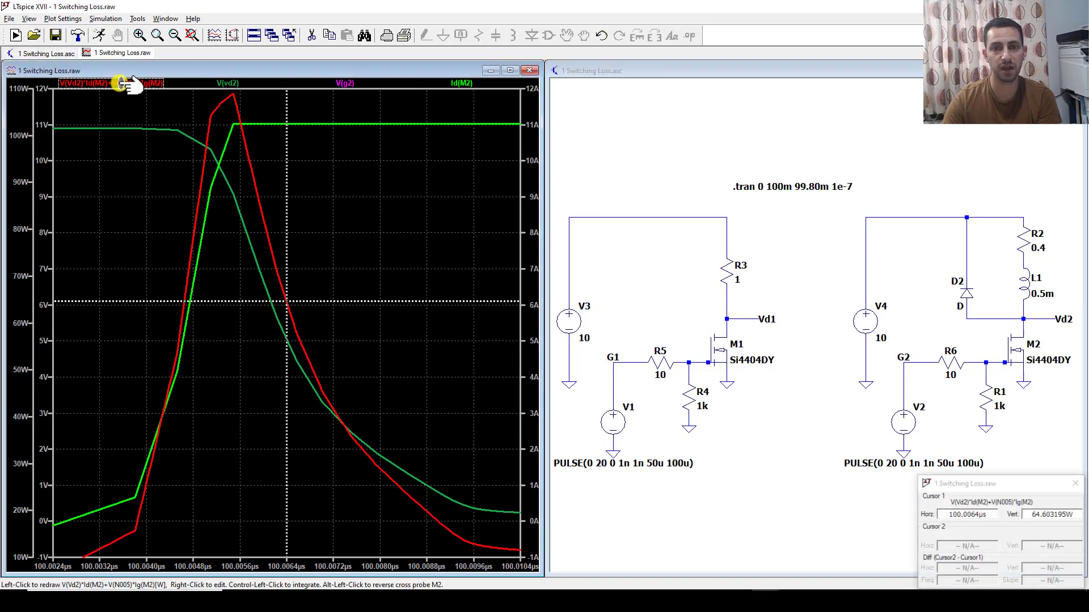
{"action": "right_click", "coordinate": [134, 84]}
{"action": "left_click_drag", "start_coordinate": [519, 314], "coordinate": [456, 306]}
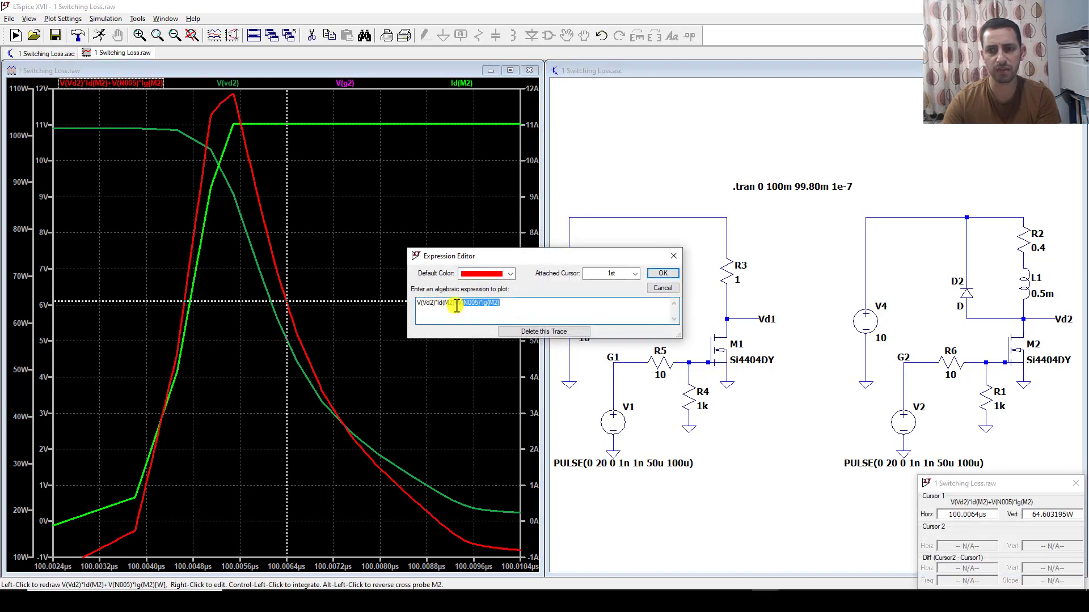
{"action": "key", "text": "Delete"}
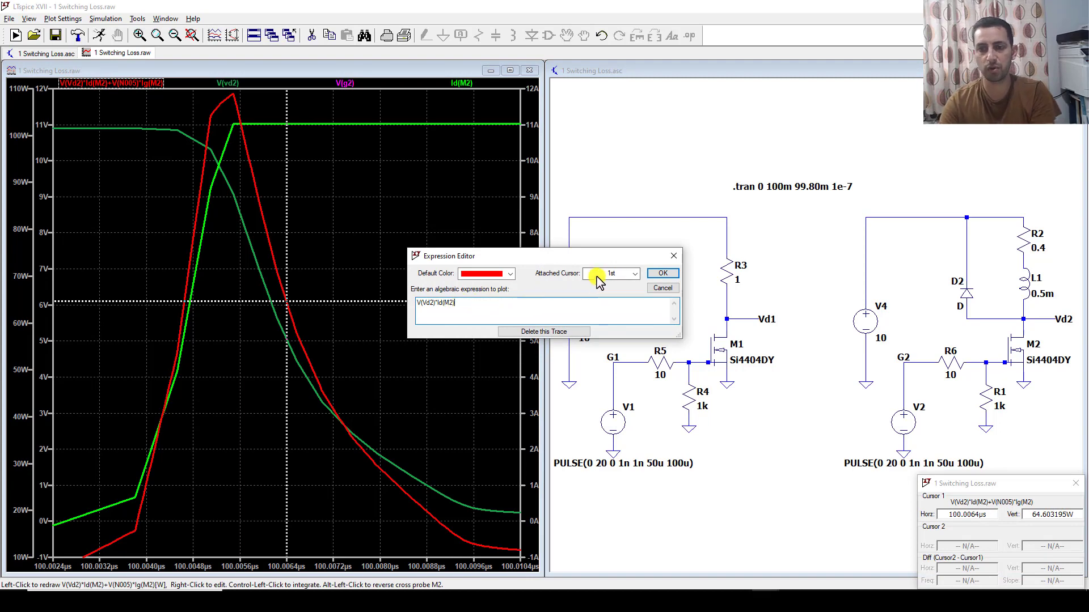
{"action": "left_click", "coordinate": [659, 274]}
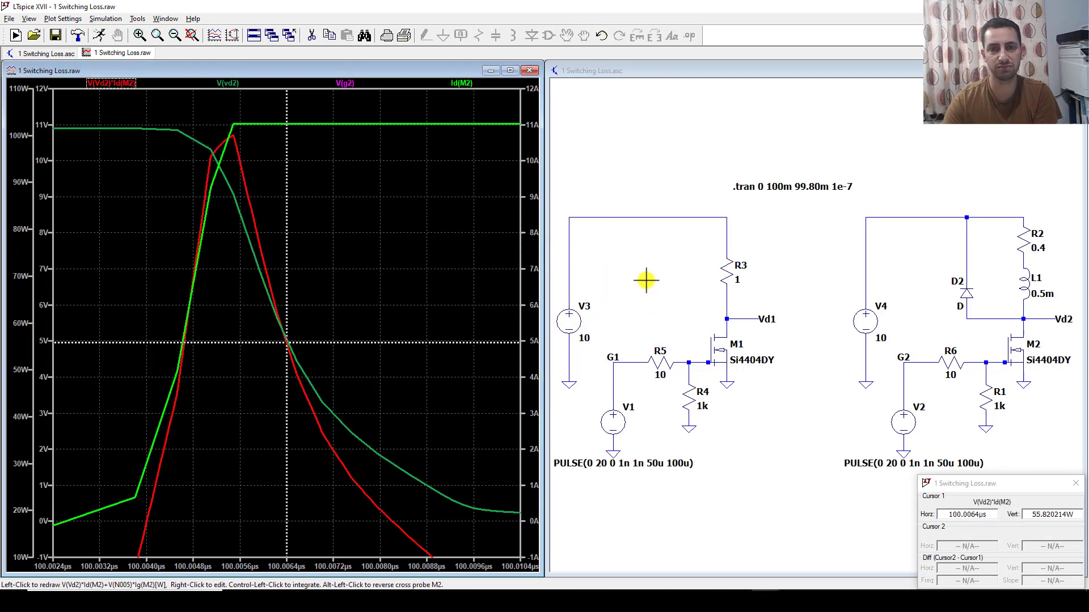
{"action": "left_click", "coordinate": [1075, 483]}
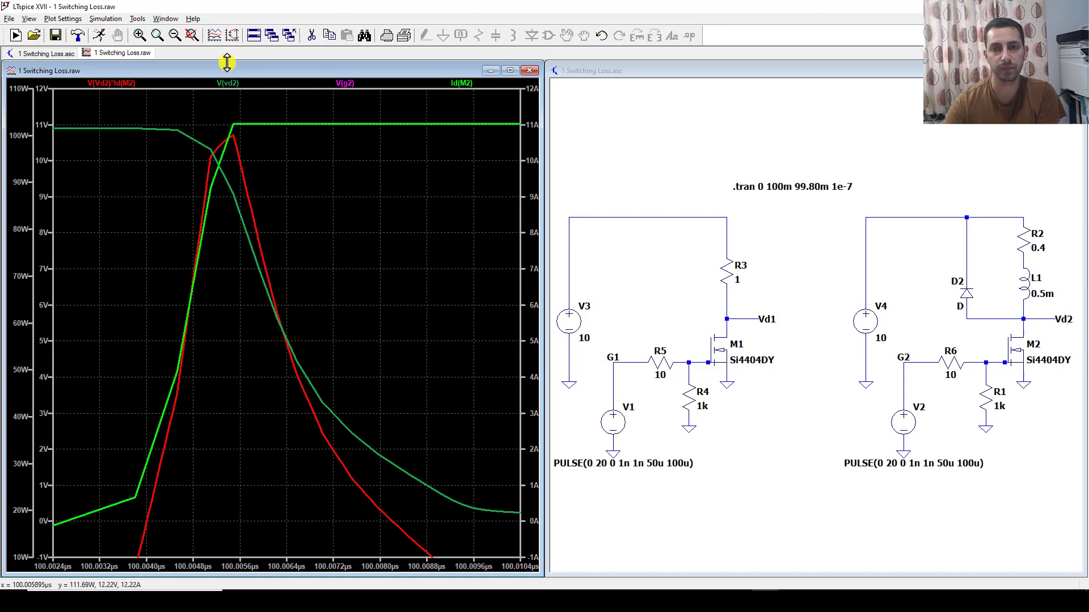
- Fit the second circuit's waveforms and narrow the time range to M2's turn-off transition, from about 150.094 to 150.171 µs
{"action": "left_click", "coordinate": [192, 35]}
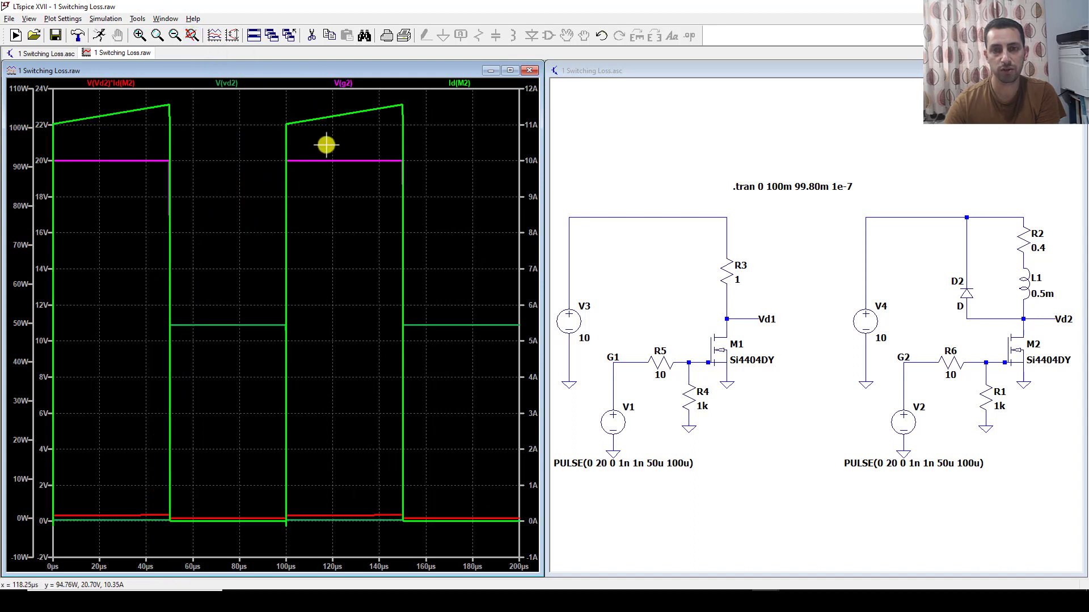
{"action": "left_click_drag", "start_coordinate": [385, 97], "coordinate": [430, 519]}
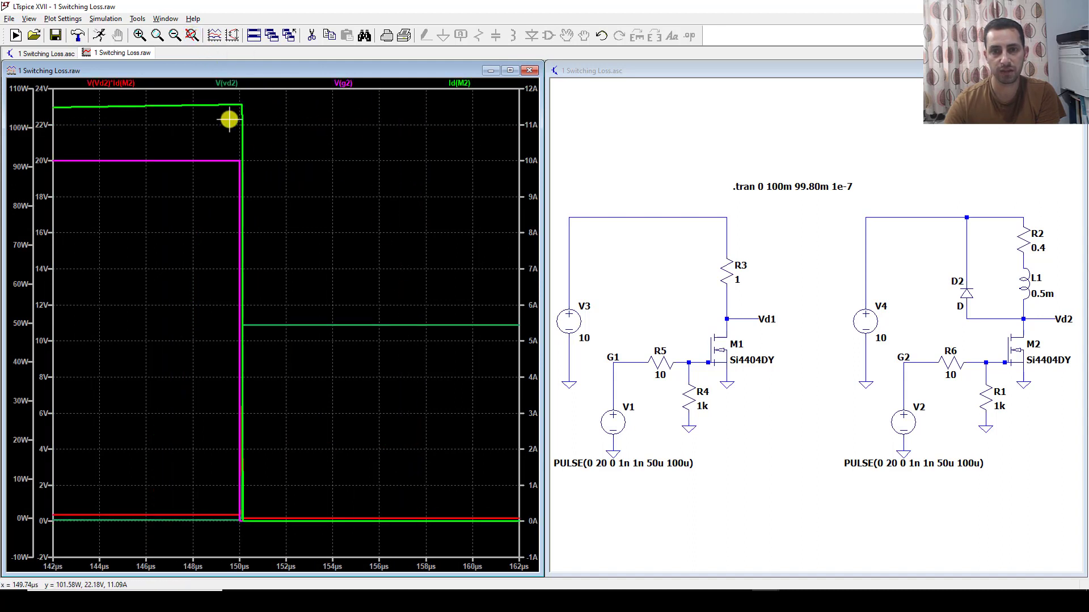
{"action": "left_click_drag", "start_coordinate": [220, 97], "coordinate": [267, 557]}
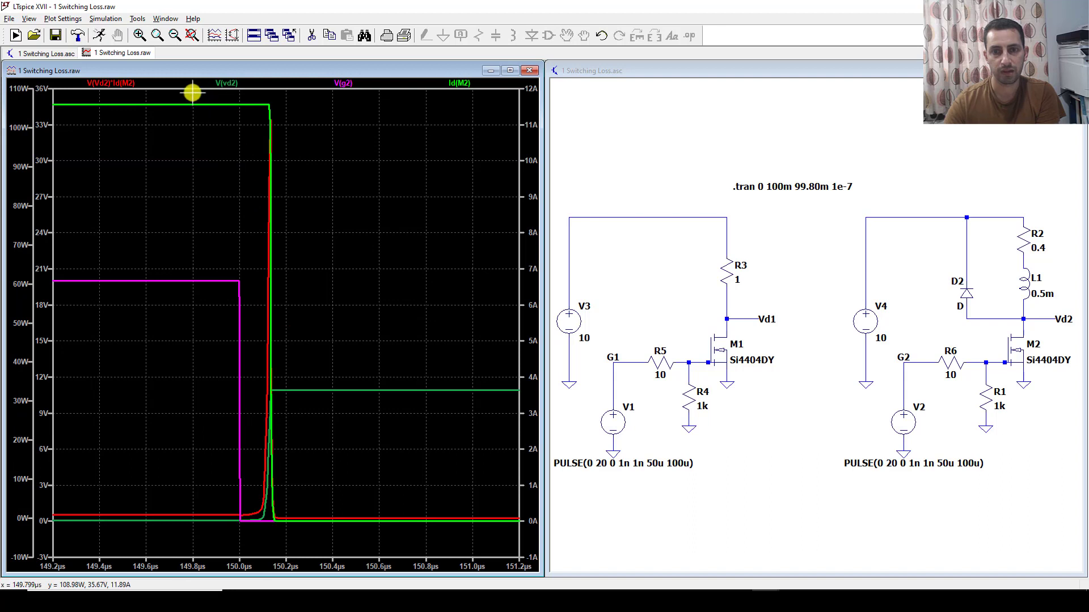
{"action": "left_click_drag", "start_coordinate": [194, 92], "coordinate": [322, 545]}
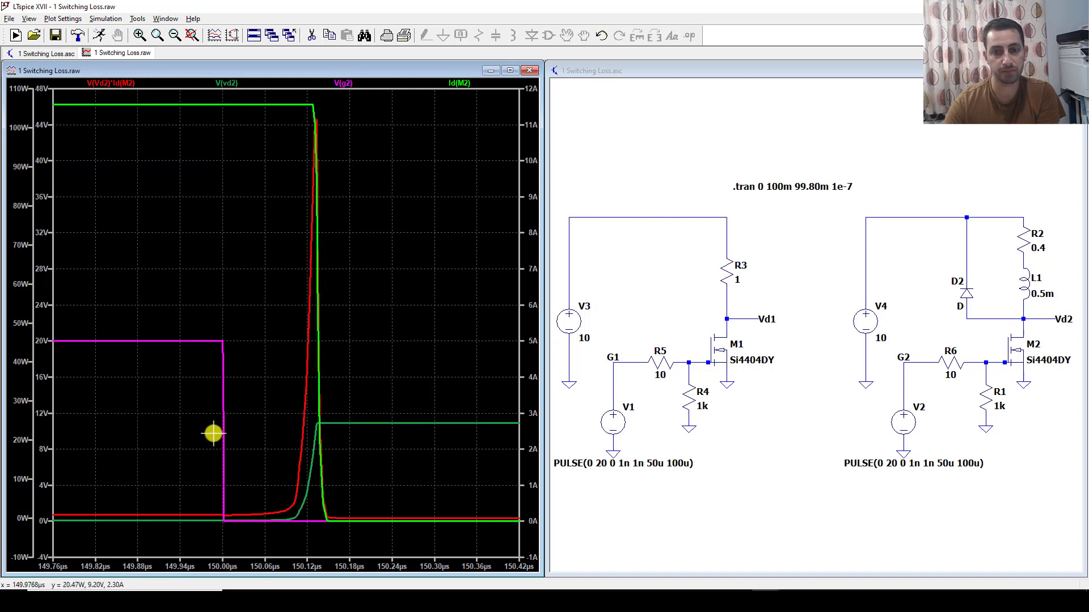
{"action": "mouse_move", "coordinate": [262, 96]}
{"action": "left_mouse_down"}
{"action": "mouse_move", "coordinate": [285, 526]}
{"action": "mouse_move", "coordinate": [379, 555]}
{"action": "left_mouse_up"}
{"action": "mouse_move", "coordinate": [184, 98]}
{"action": "left_mouse_down"}
{"action": "mouse_move", "coordinate": [212, 503]}
{"action": "mouse_move", "coordinate": [358, 569]}
{"action": "left_mouse_up"}
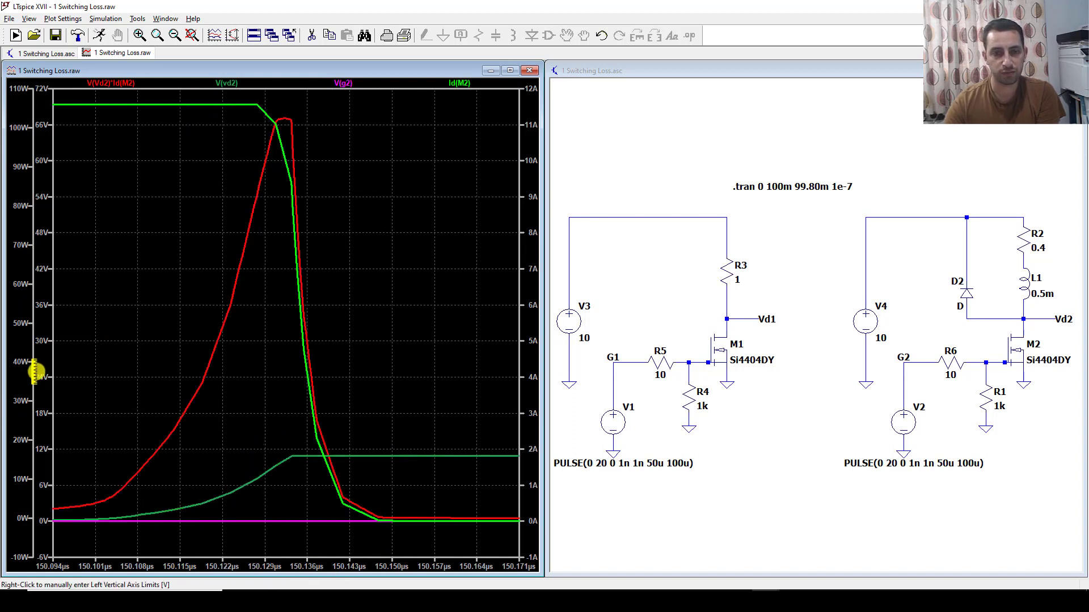
- Set the voltage axis limits for the M2 turn-off plot to 12 V at the top and -1 V at the bottom
{"action": "right_click", "coordinate": [46, 357]}
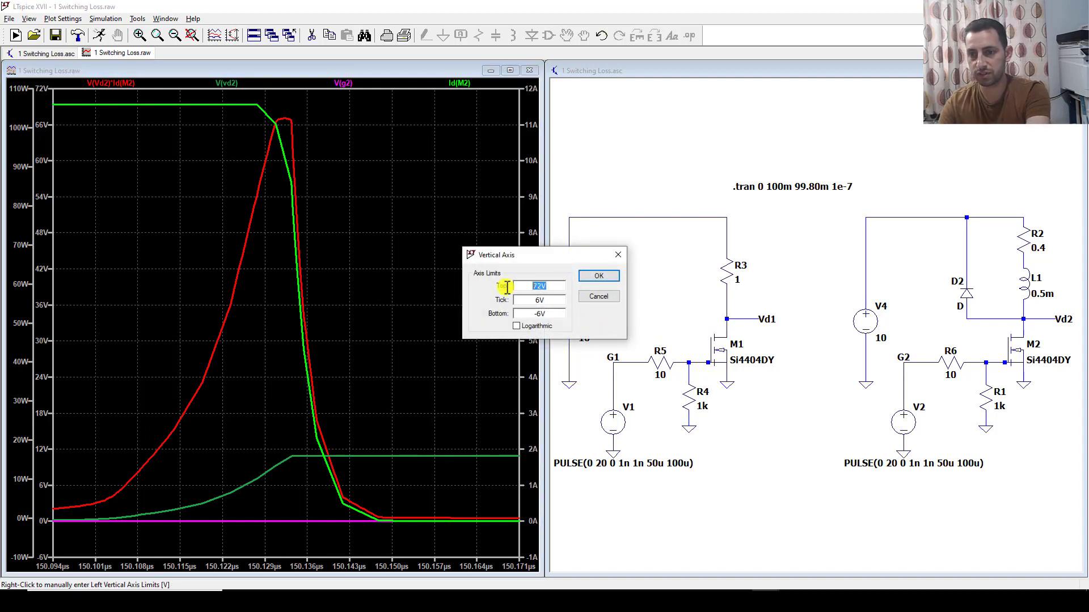
{"action": "type", "text": "-1"}
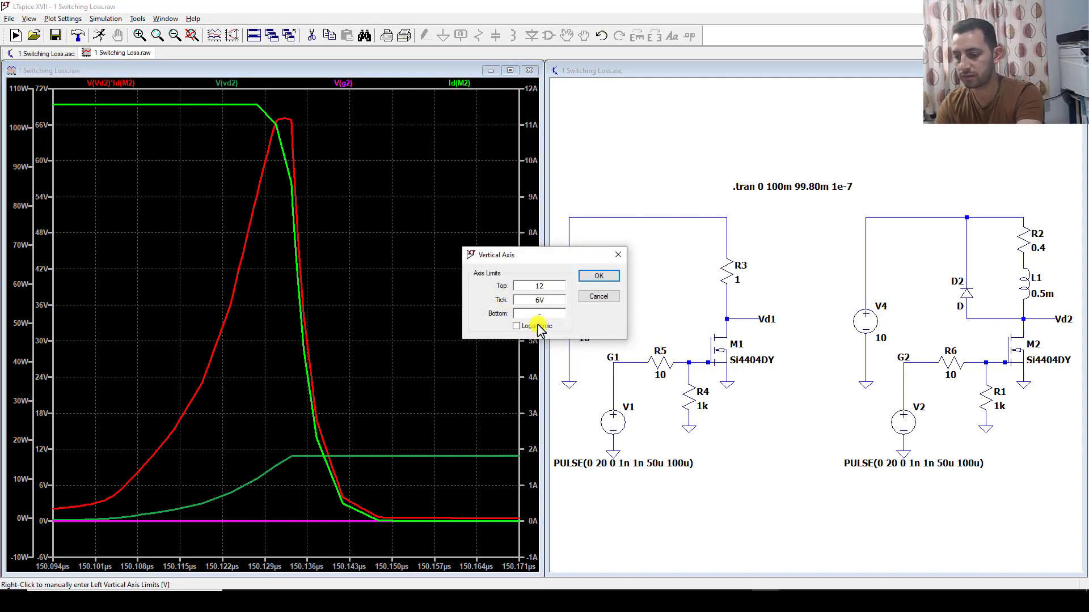
{"action": "left_click", "coordinate": [598, 276]}
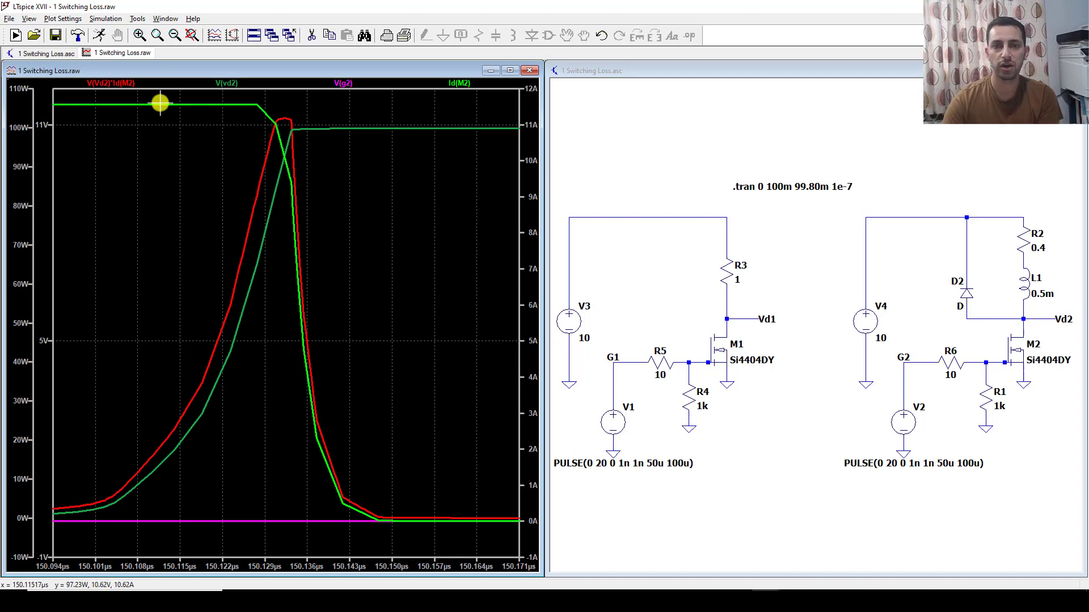
- Integrate the V(Vd2)*Id(M2) power trace over the turn-off interval to read its average and energy
{"action": "left_click", "coordinate": [124, 84], "text": "ctrl"}
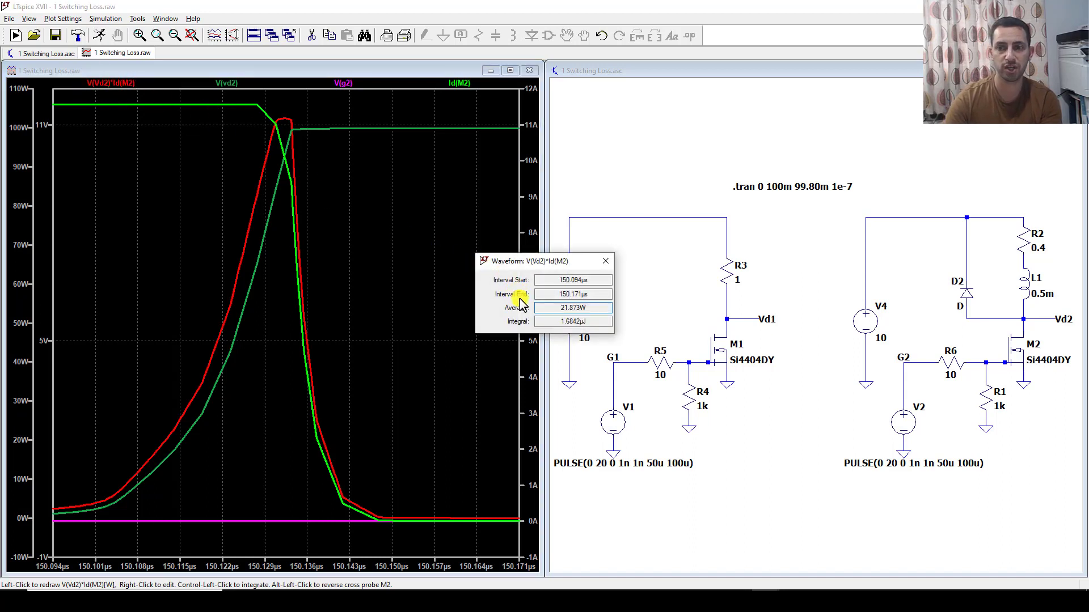
{"action": "double_click", "coordinate": [558, 308]}
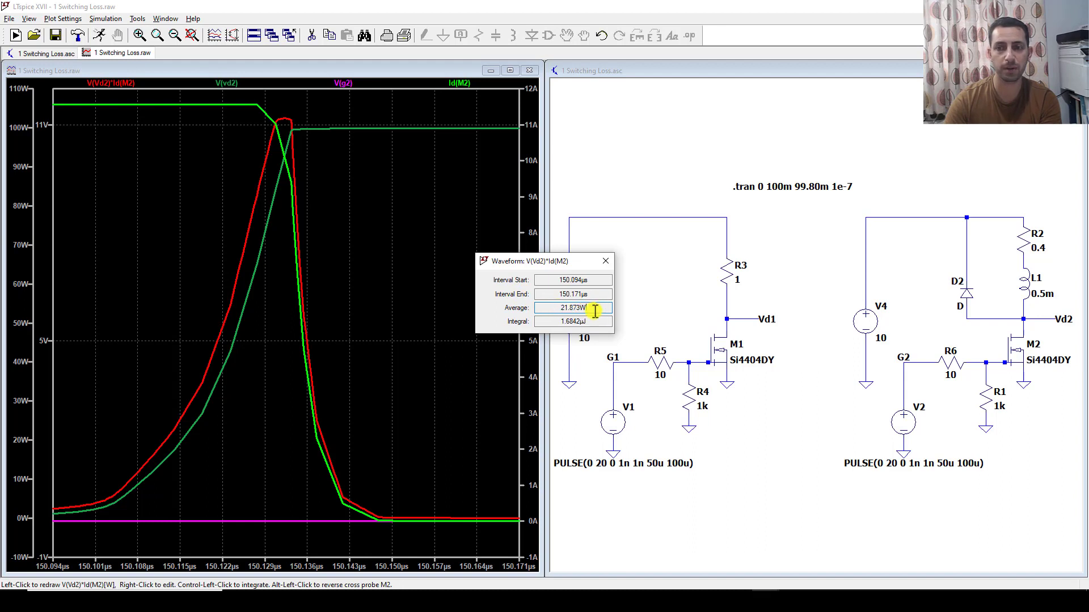
{"action": "left_click", "coordinate": [606, 261]}
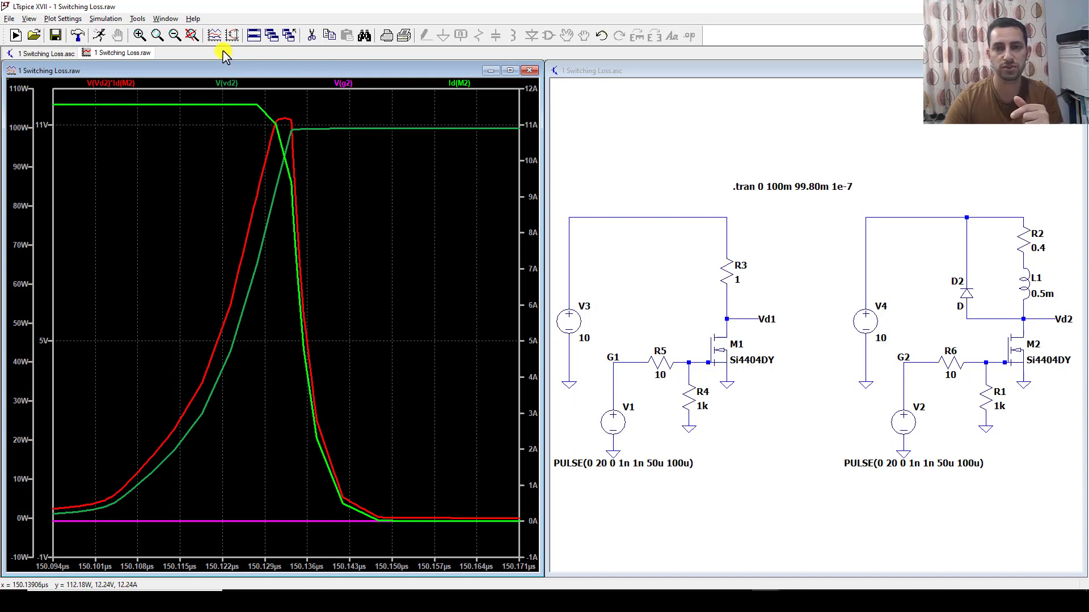
- Delete the V(g2), V(vd2) and Id(M2) traces, keeping only M2's power trace, and fit the plot to the full time range
{"action": "left_click", "coordinate": [312, 36]}
{"action": "left_click", "coordinate": [345, 83]}
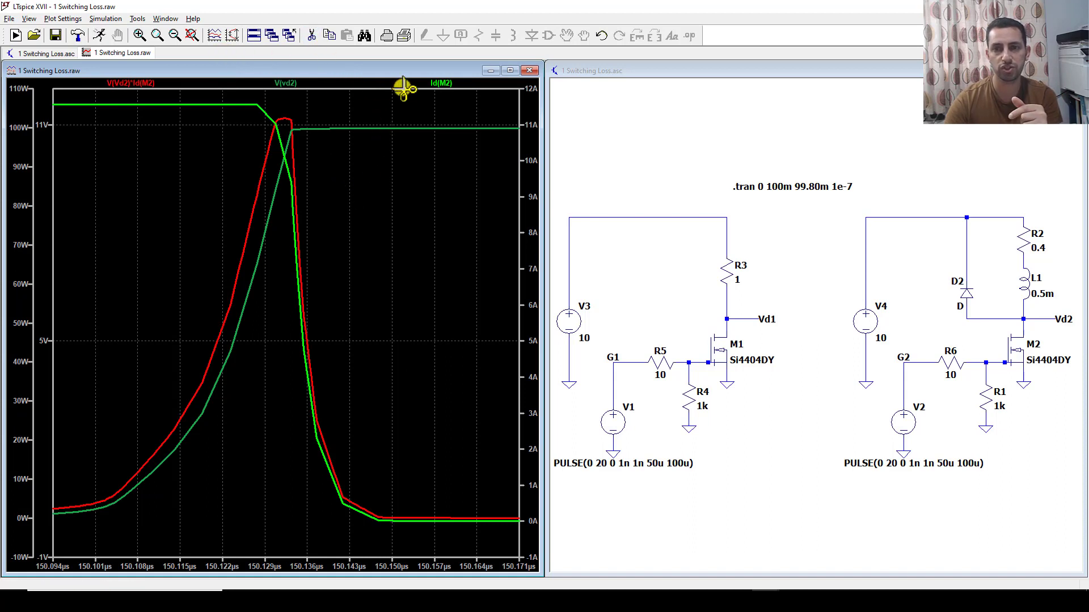
{"action": "left_click", "coordinate": [445, 84]}
{"action": "left_click", "coordinate": [158, 85]}
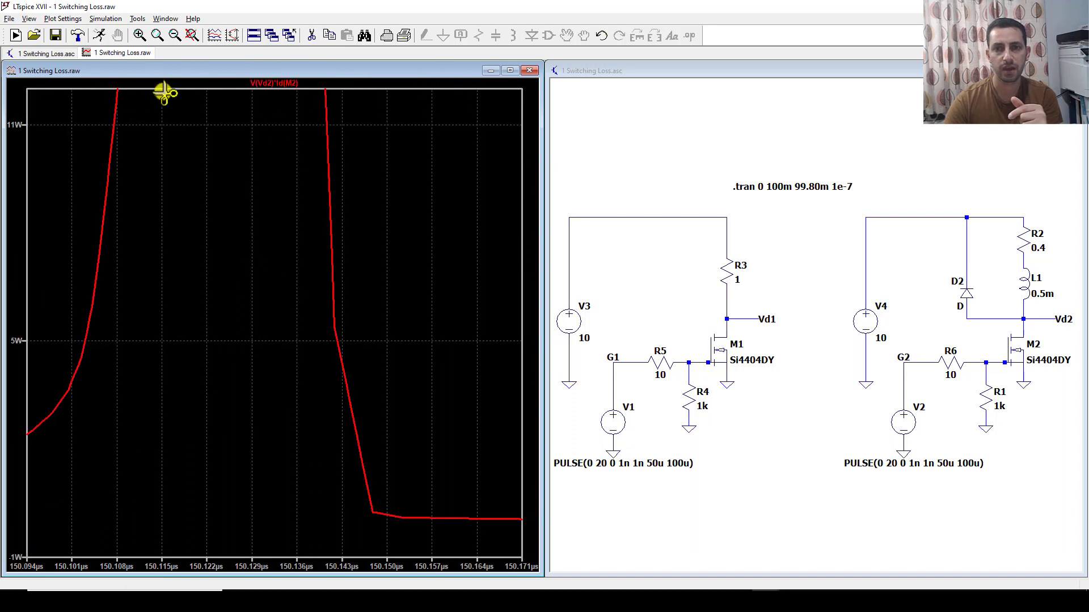
{"action": "left_click", "coordinate": [192, 36]}
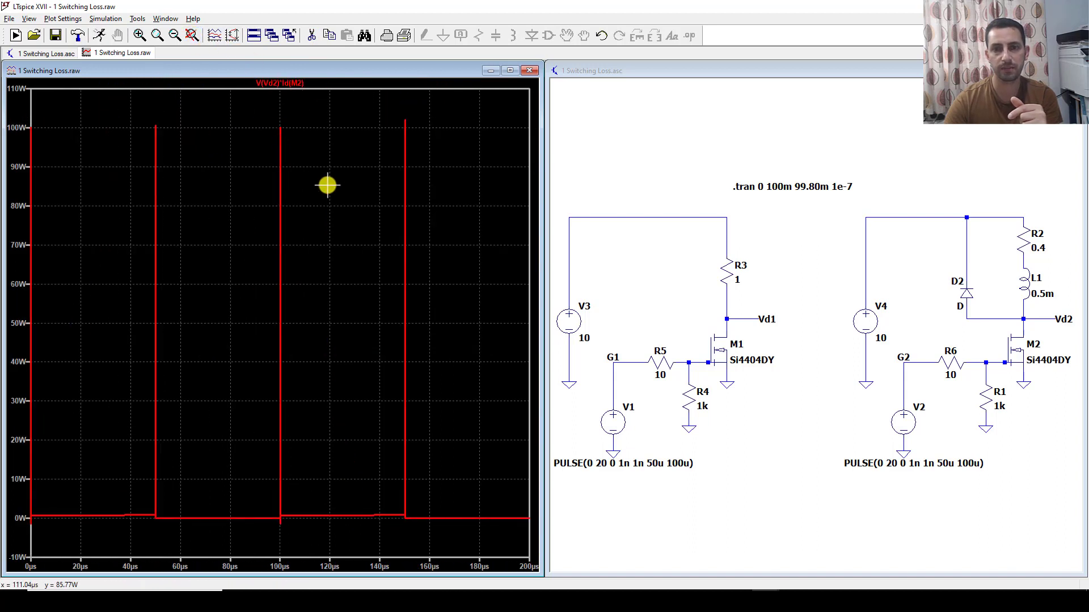
- Add M1's power dissipation to the plot and reduce its expression to V(Vd1)*Id(M1)
{"action": "left_click", "coordinate": [675, 301]}
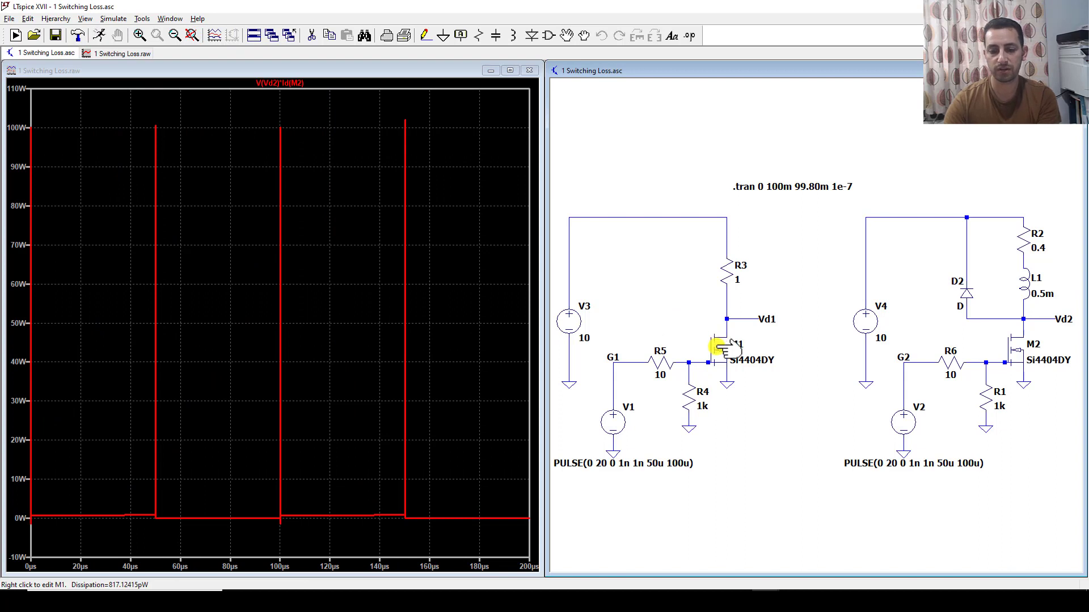
{"action": "key", "text": "alt"}
{"action": "left_click", "coordinate": [720, 353], "text": "alt"}
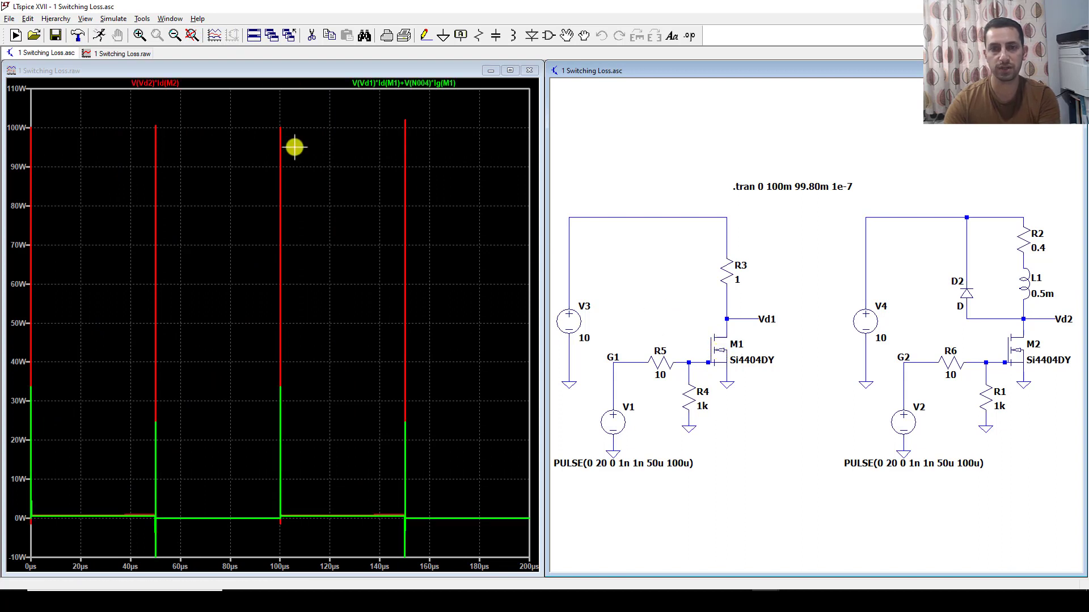
{"action": "right_click", "coordinate": [366, 84]}
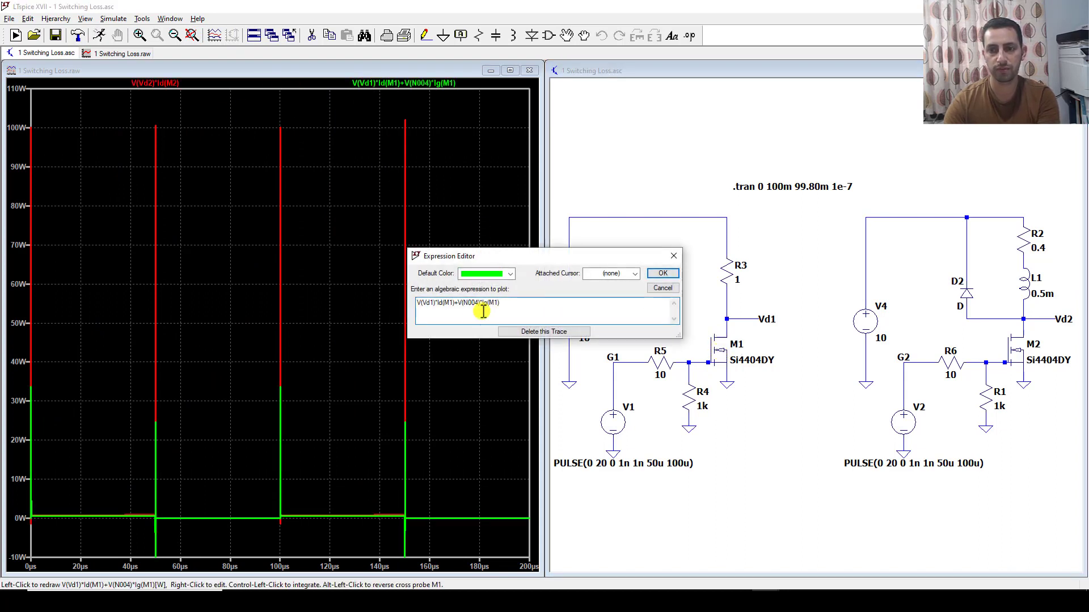
{"action": "left_click_drag", "start_coordinate": [499, 306], "coordinate": [454, 309]}
{"action": "key", "text": "BackSpace"}
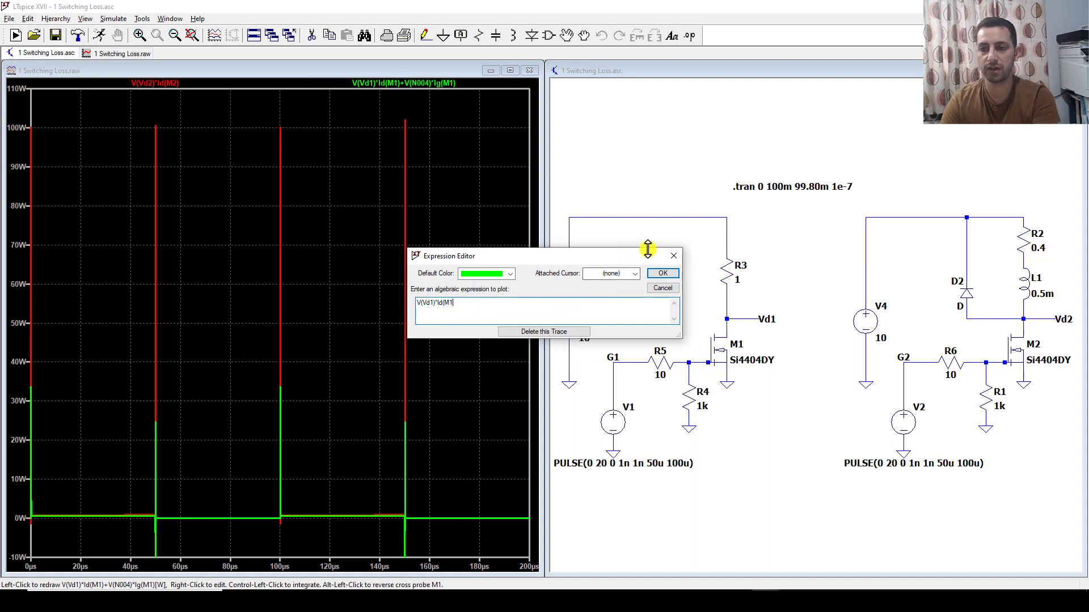
{"action": "left_click", "coordinate": [661, 273]}
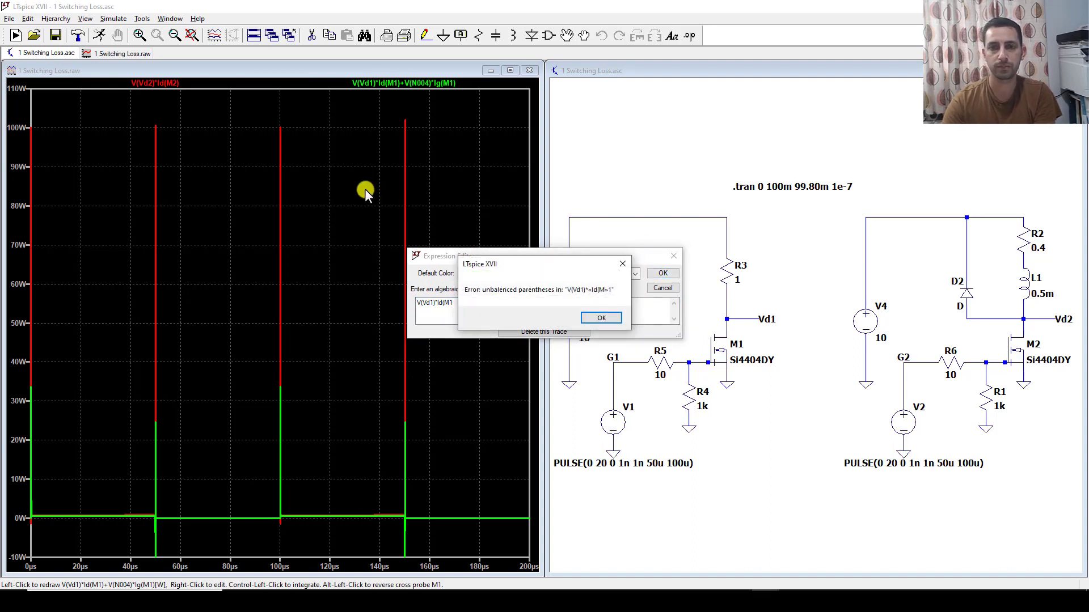
{"action": "left_click", "coordinate": [596, 318]}
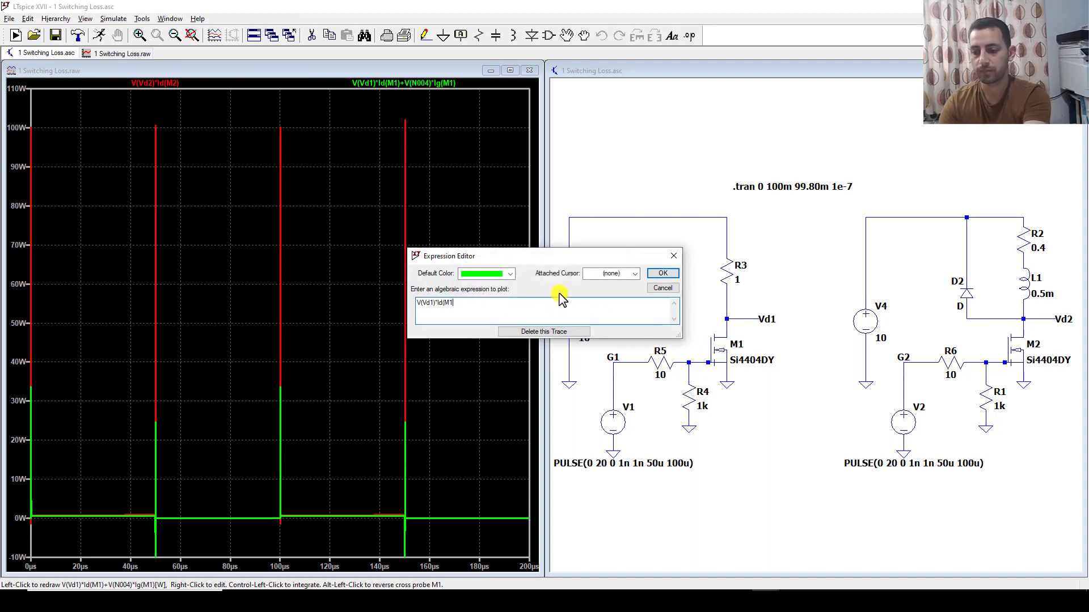
{"action": "type", "text": ")"}
{"action": "left_click", "coordinate": [661, 273]}
- Narrow the time range to the turn-on power peaks of both MOSFETs, from about 99.998 to 100.018 µs
{"action": "left_click_drag", "start_coordinate": [250, 110], "coordinate": [307, 528]}
{"action": "left_click_drag", "start_coordinate": [270, 104], "coordinate": [340, 536]}
{"action": "left_click_drag", "start_coordinate": [200, 109], "coordinate": [265, 573]}
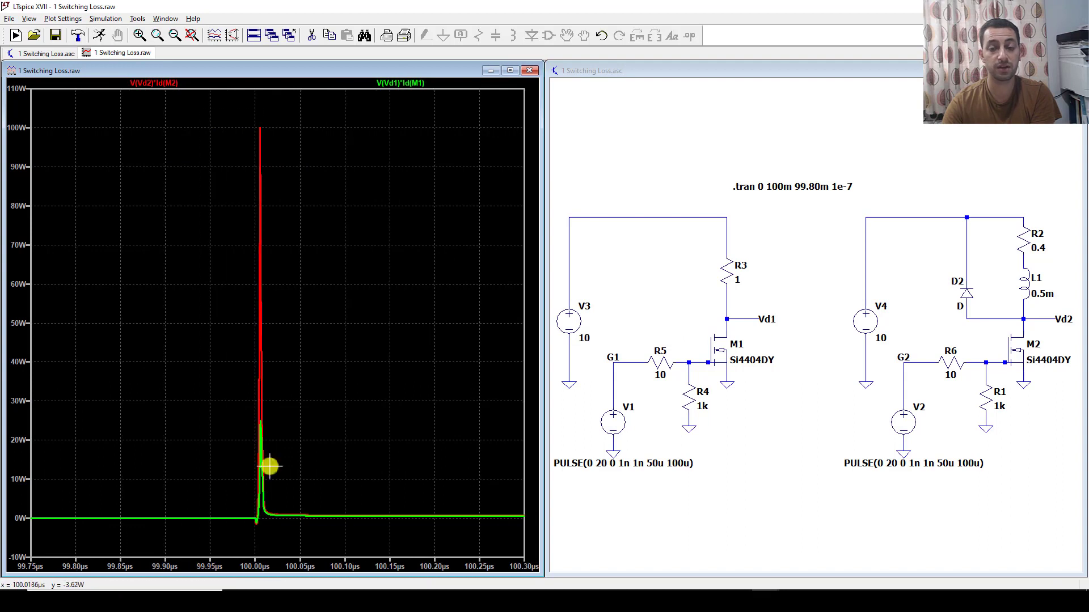
{"action": "left_click_drag", "start_coordinate": [229, 112], "coordinate": [324, 542]}
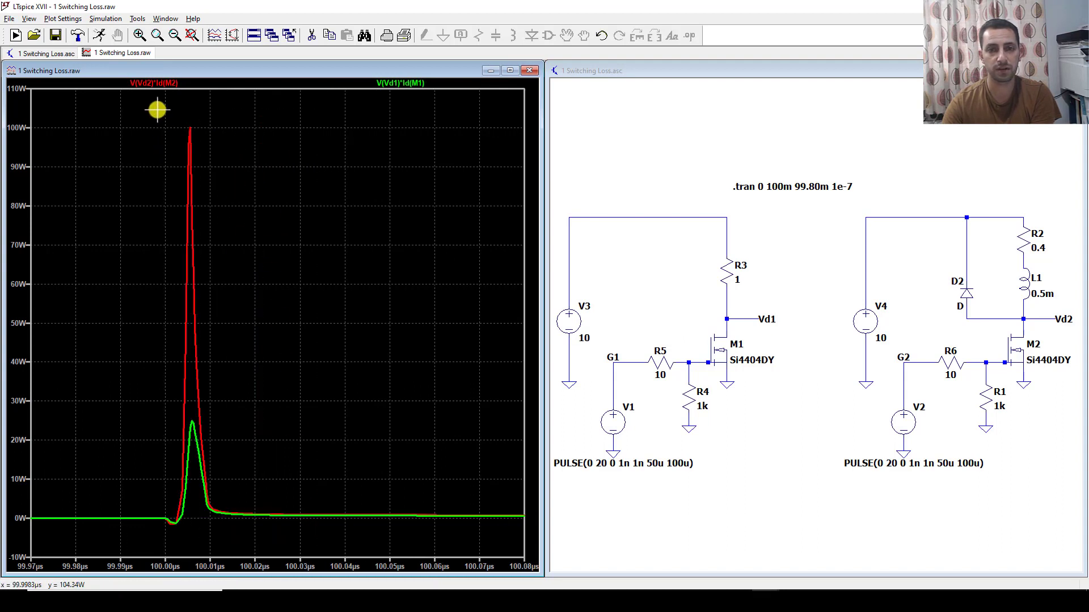
{"action": "left_click_drag", "start_coordinate": [157, 110], "coordinate": [268, 533]}
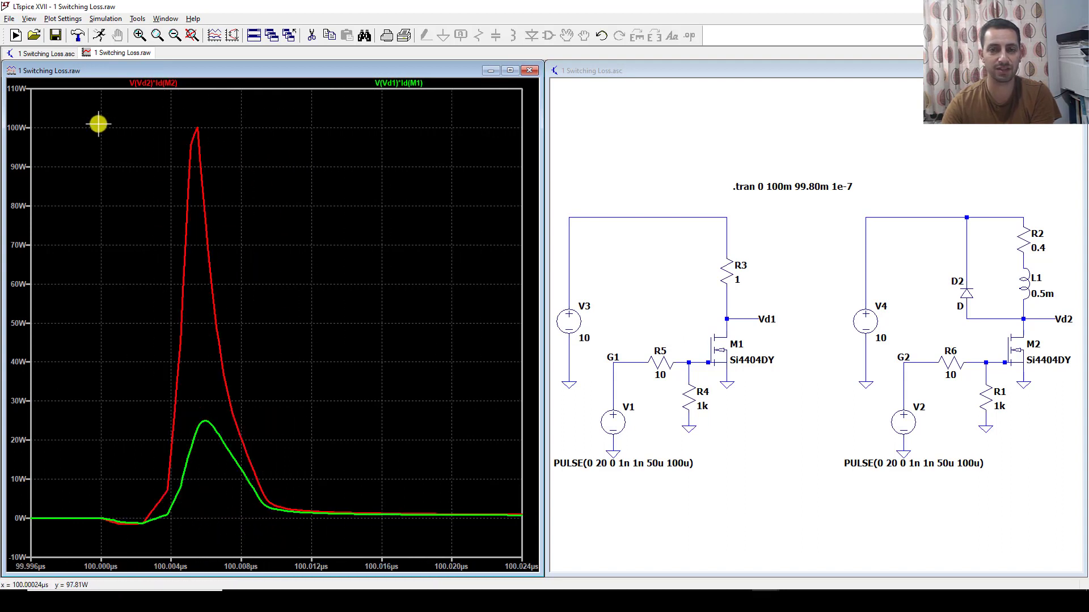
{"action": "left_click_drag", "start_coordinate": [98, 124], "coordinate": [382, 539]}
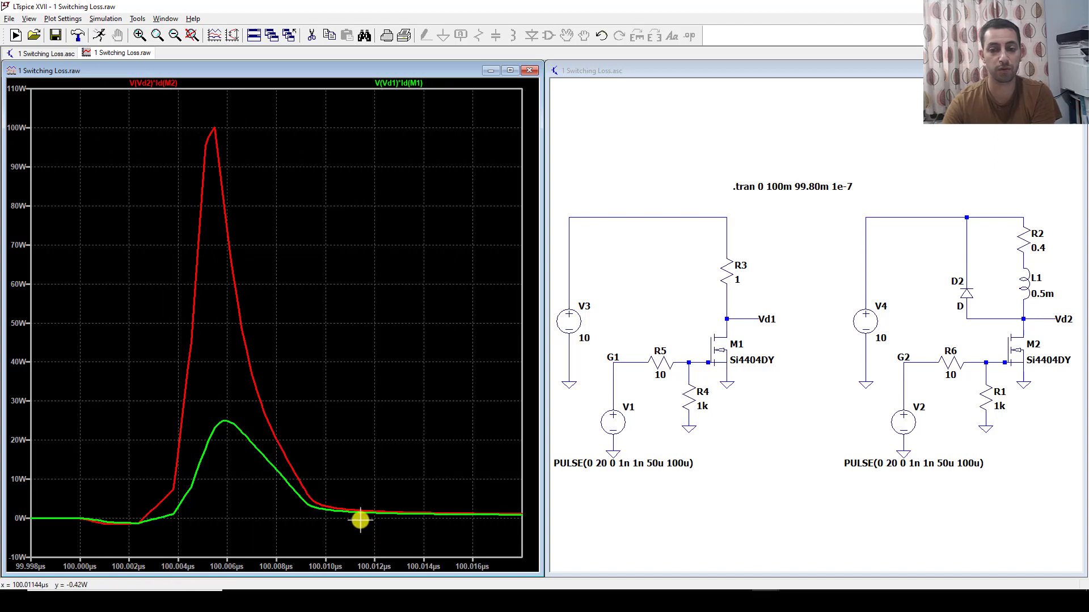